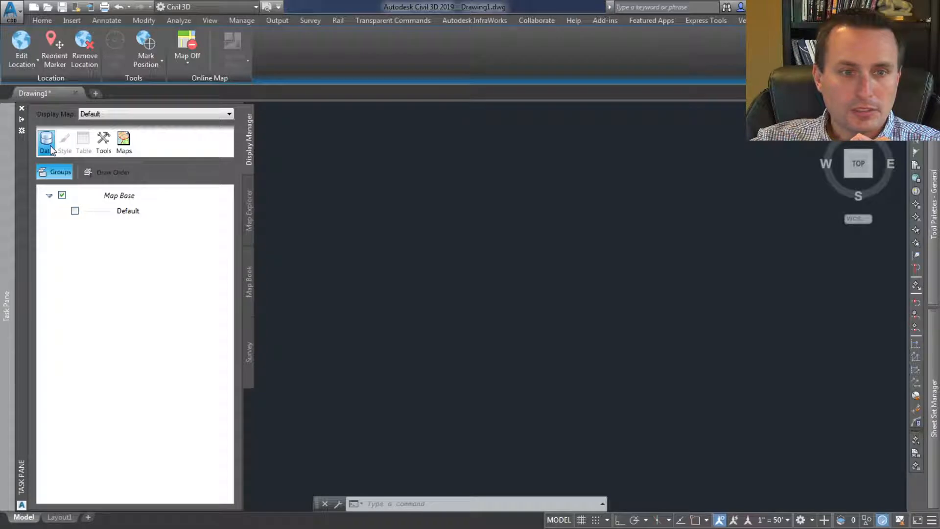
Start a new SHP data connection and choose the municipalities shapefile from the GIS Data folder as its source
{"action": "left_click", "coordinate": [44, 147]}
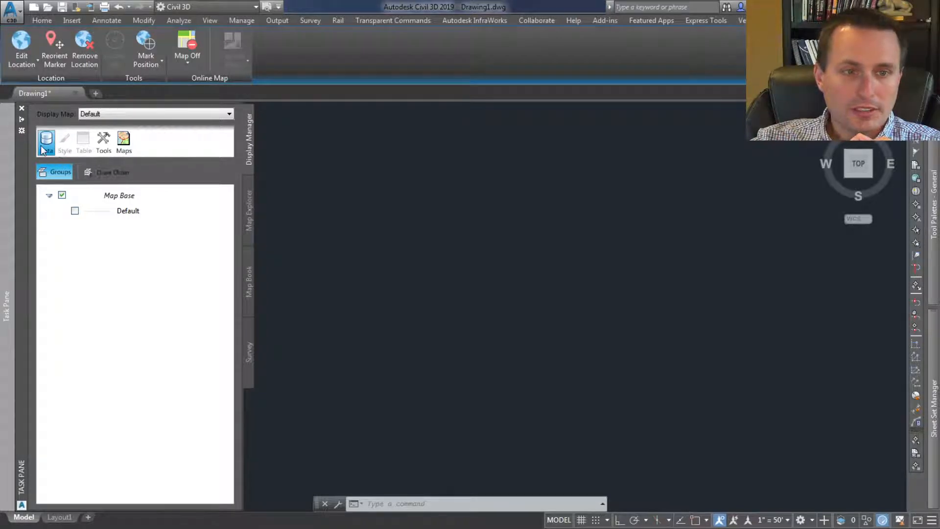
{"action": "left_click", "coordinate": [44, 146]}
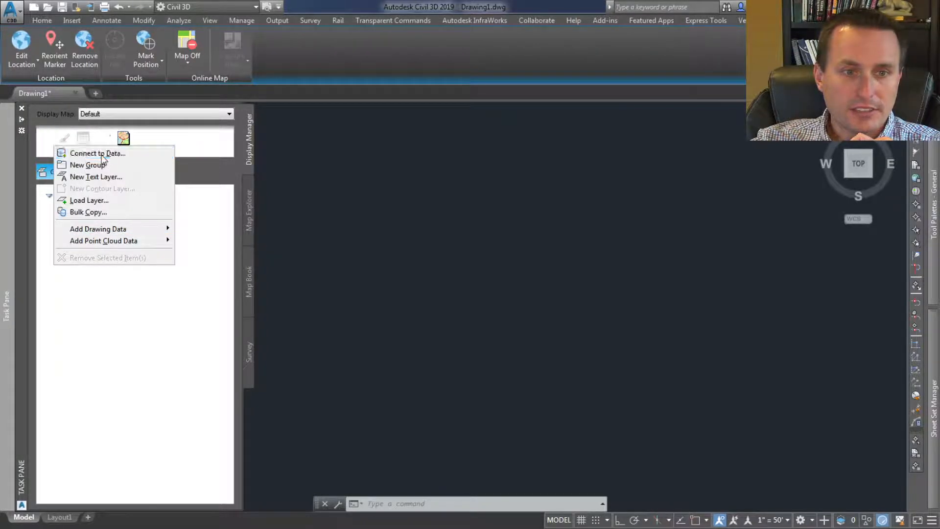
{"action": "left_click", "coordinate": [102, 155]}
{"action": "left_click", "coordinate": [120, 232]}
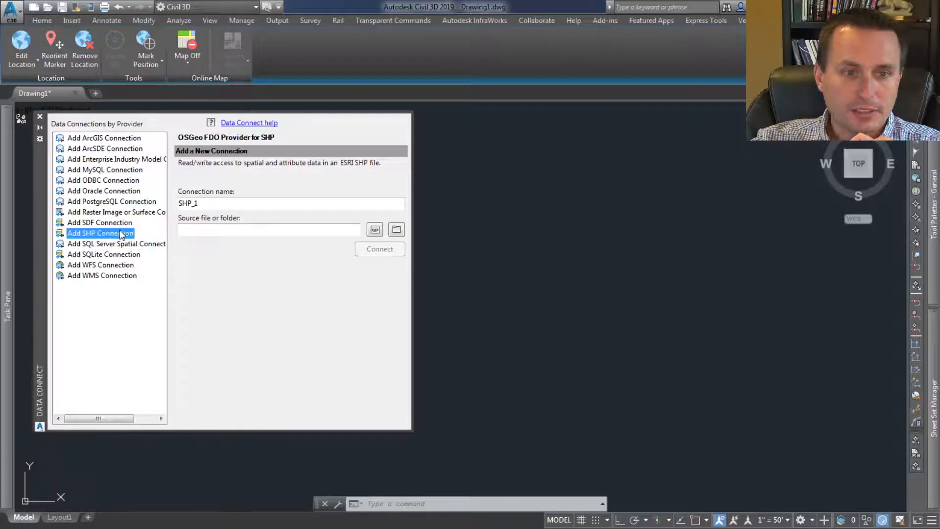
{"action": "left_click", "coordinate": [374, 229]}
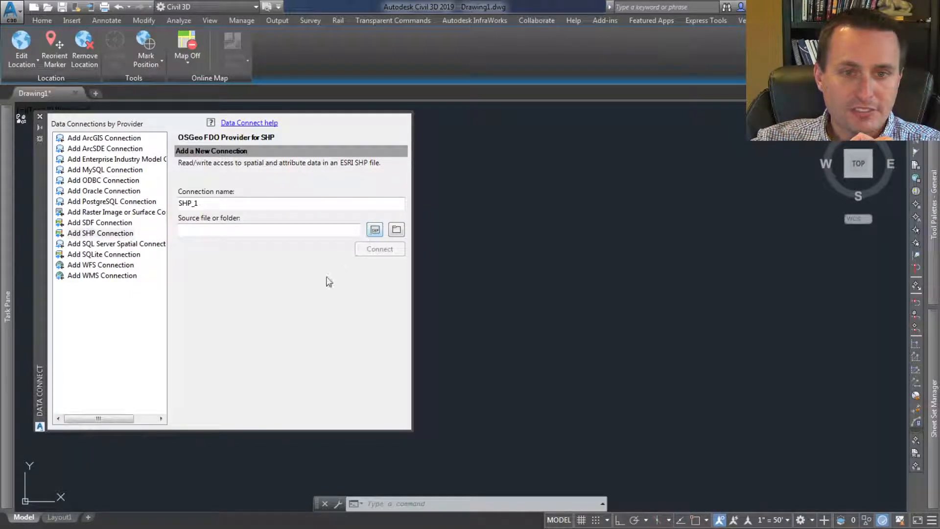
{"action": "double_click", "coordinate": [302, 192]}
Name the SHP connection Pike Muni and connect to its source file
{"action": "double_click", "coordinate": [214, 205]}
{"action": "type", "text": "Pike Parcels"}
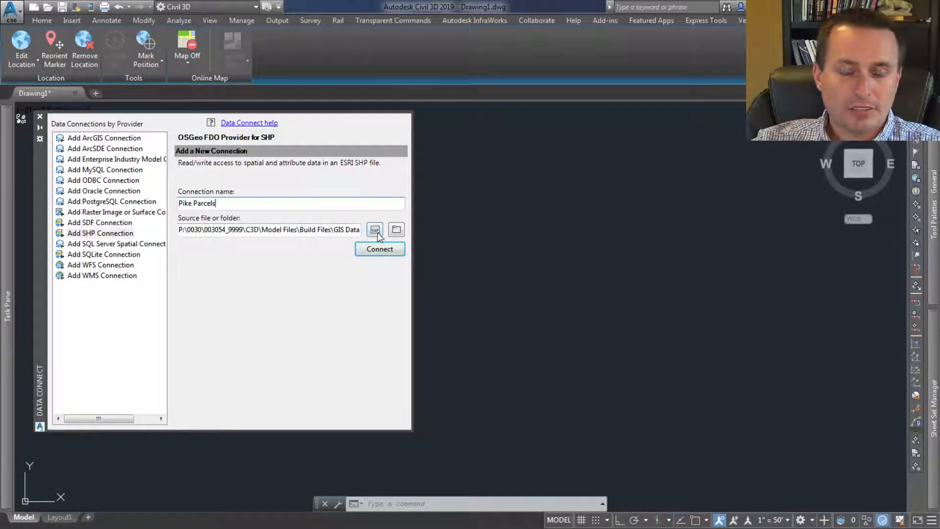
{"action": "left_click_drag", "start_coordinate": [231, 204], "coordinate": [196, 209]}
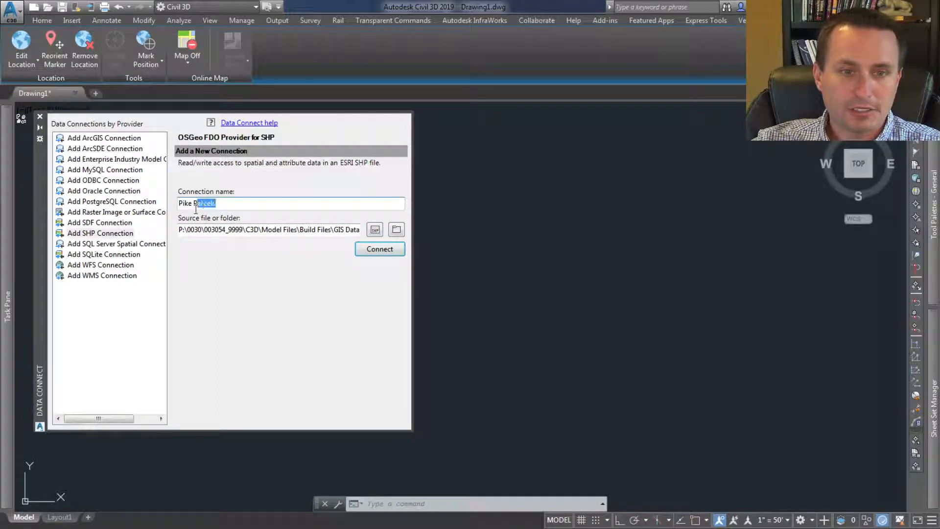
{"action": "type", "text": "Muni"}
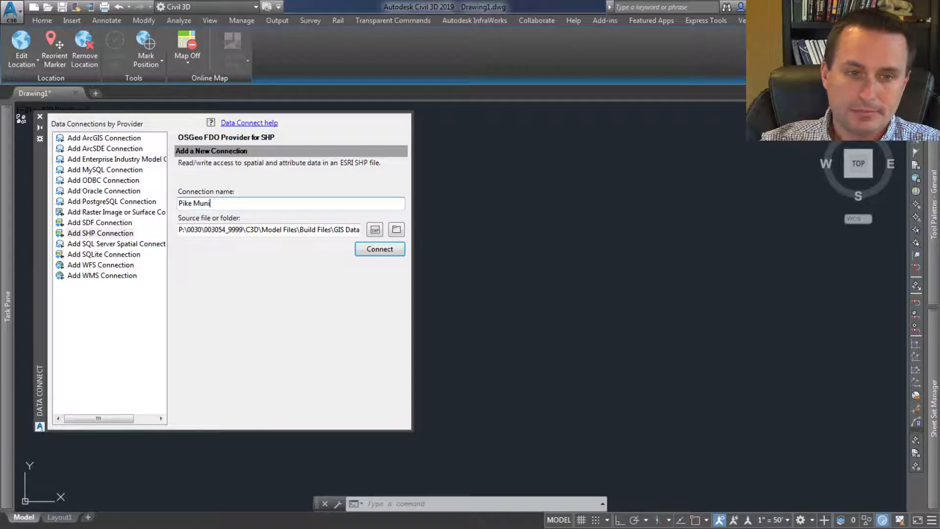
{"action": "left_click", "coordinate": [380, 249]}
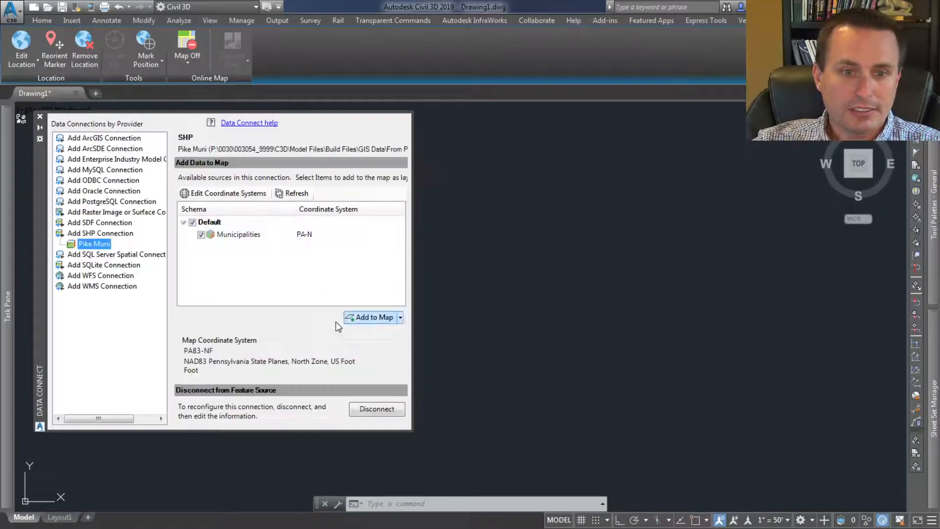
Add the Municipalities feature class to the map without a query and zoom to the drawing extents
{"action": "left_click", "coordinate": [400, 317]}
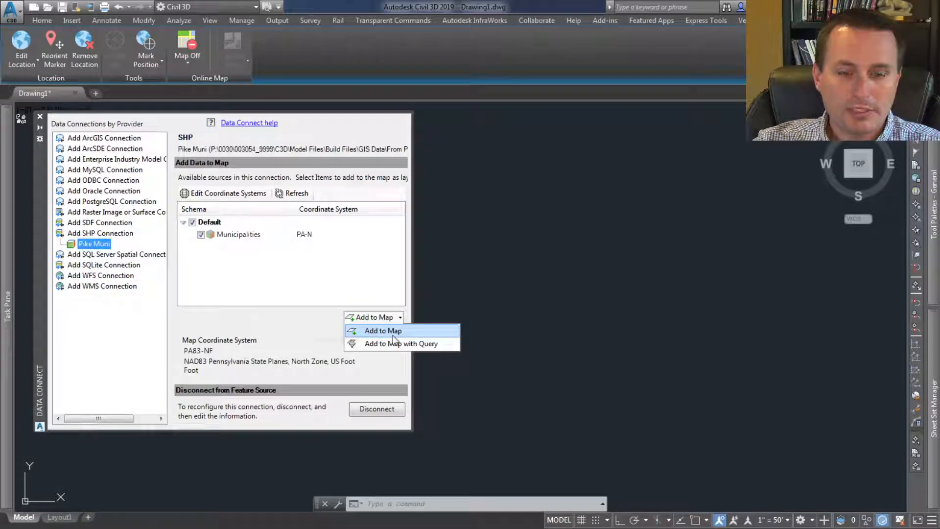
{"action": "left_click", "coordinate": [389, 331]}
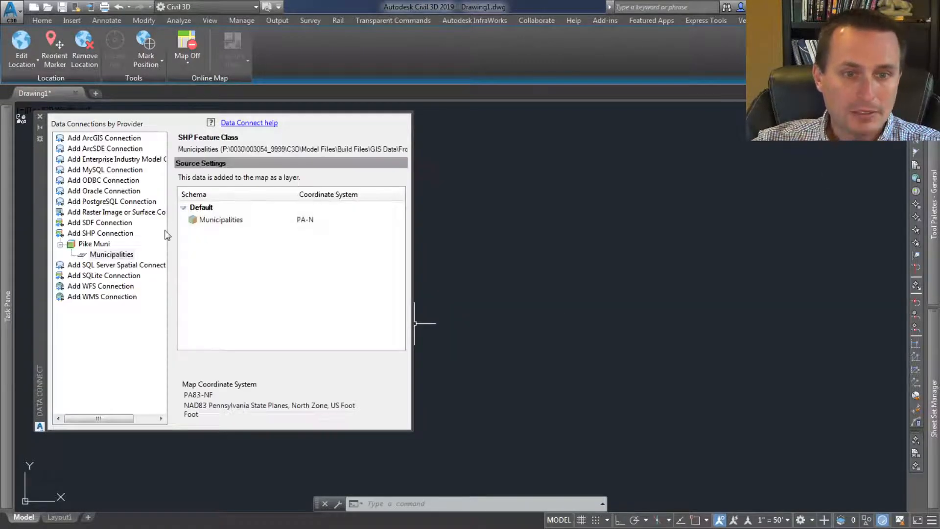
{"action": "type", "text": "z"}
{"action": "key", "text": "Return"}
{"action": "type", "text": "e"}
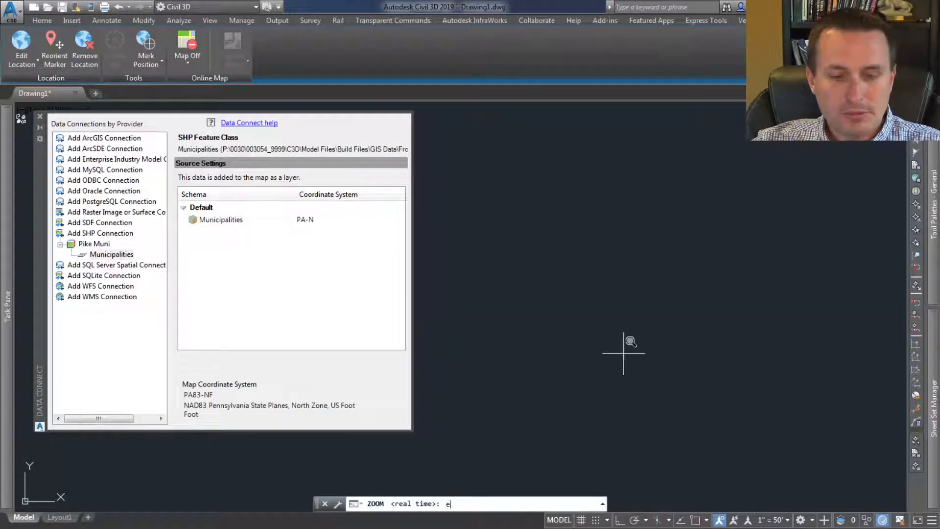
{"action": "key", "text": "Return"}
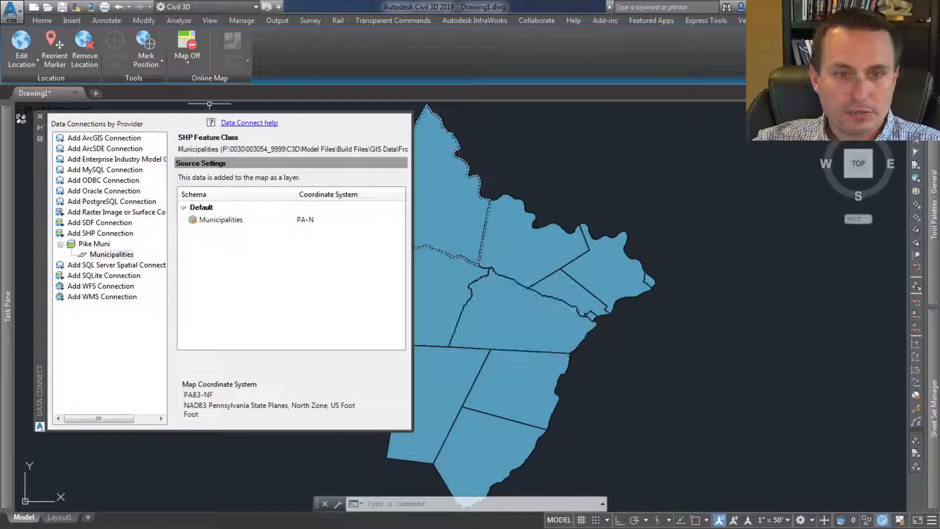
Check which global coordinate system is assigned to the current drawing and compare it with the Municipalities source
{"action": "mouse_move", "coordinate": [9, 252]}
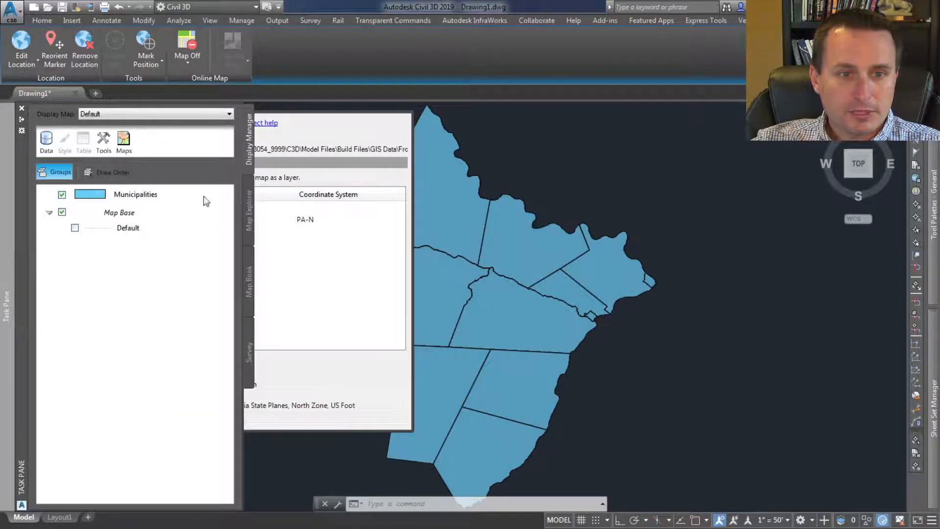
{"action": "left_click", "coordinate": [249, 210]}
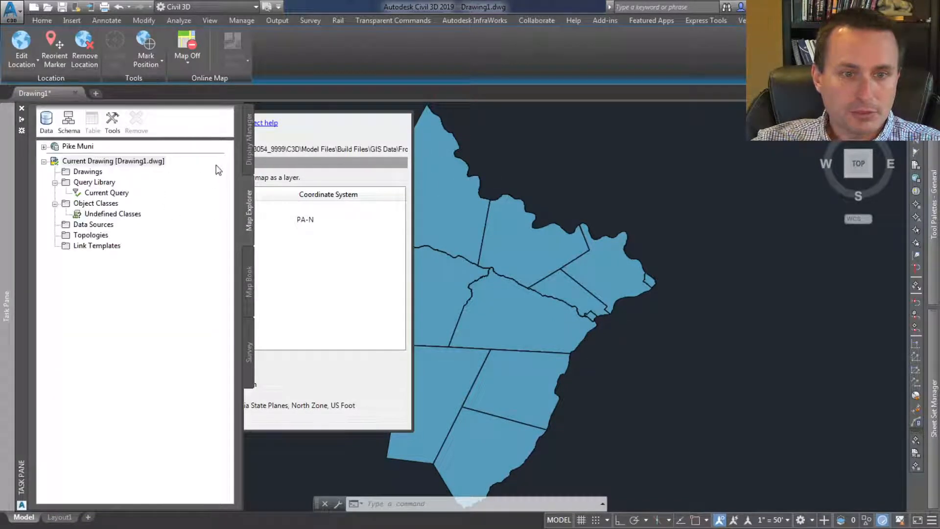
{"action": "right_click", "coordinate": [156, 163]}
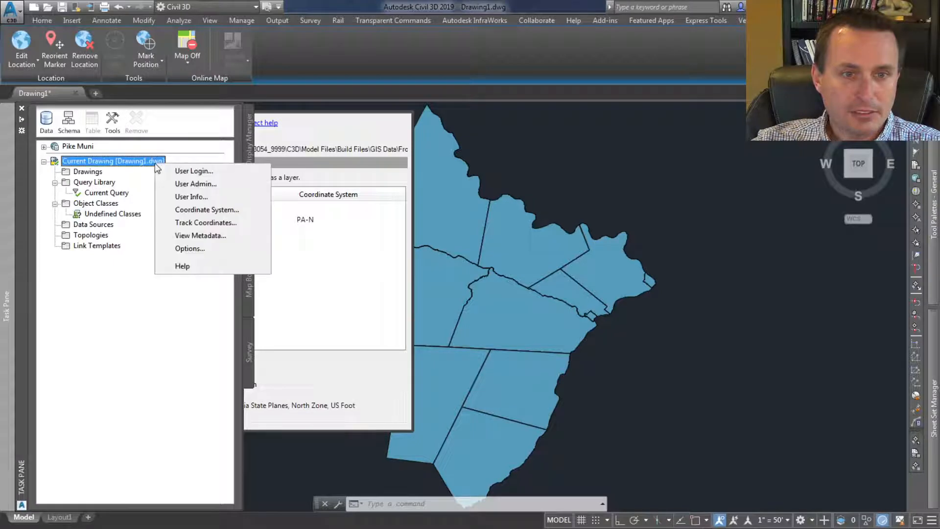
{"action": "left_click", "coordinate": [205, 210]}
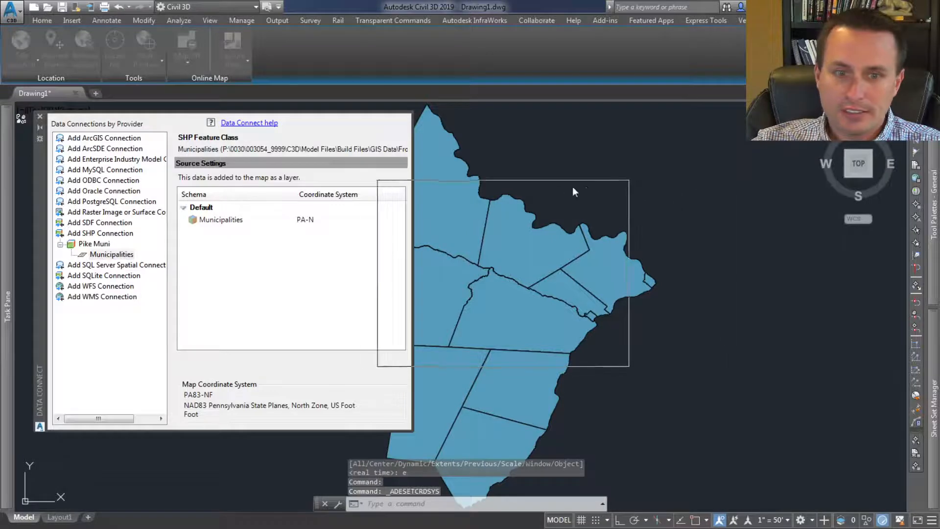
{"action": "left_click_drag", "start_coordinate": [413, 218], "coordinate": [440, 218]}
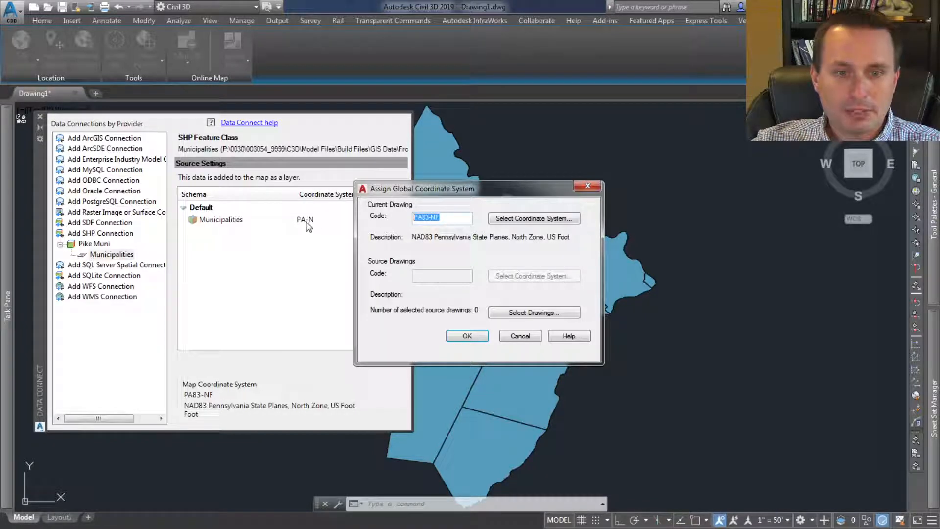
{"action": "left_click", "coordinate": [419, 220]}
{"action": "left_click_drag", "start_coordinate": [416, 220], "coordinate": [443, 219]}
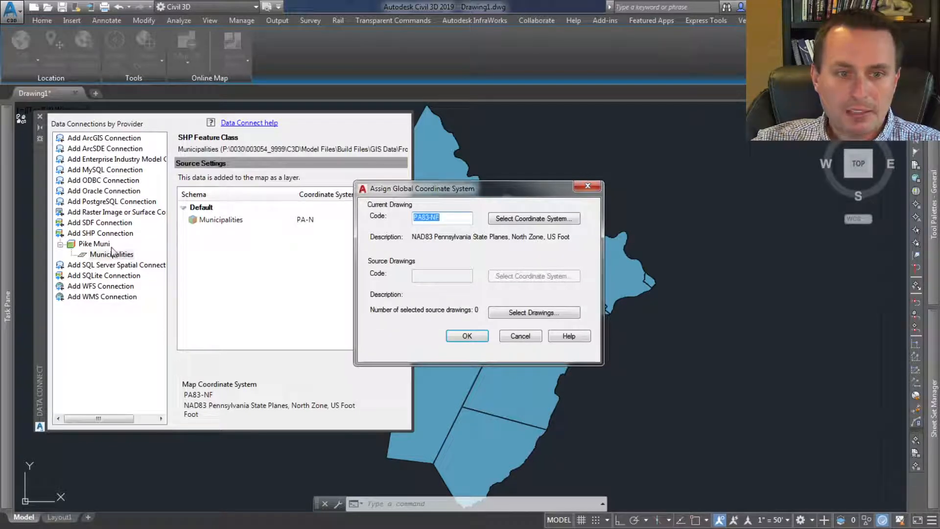
{"action": "left_click", "coordinate": [467, 335]}
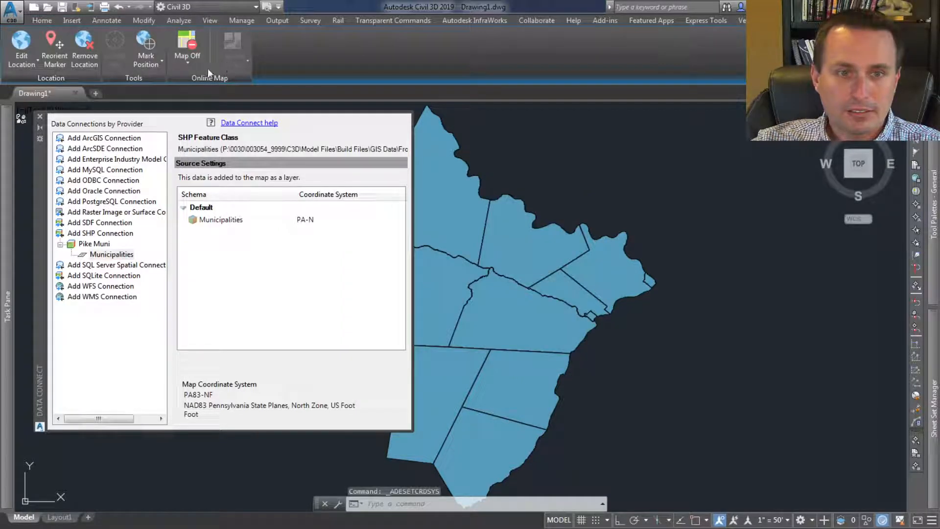
Turn on the aerial online map and compare the eastern municipality boundaries with the imagery
{"action": "left_click", "coordinate": [204, 67]}
{"action": "left_click", "coordinate": [206, 83]}
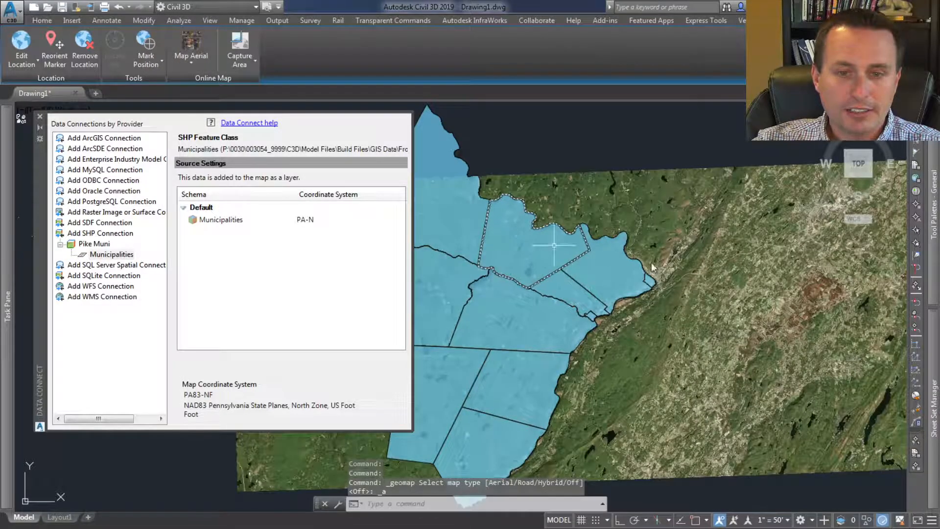
{"action": "scroll", "coordinate": [658, 276], "scroll_direction": "up", "scroll_amount": 2}
{"action": "scroll", "coordinate": [658, 294], "scroll_direction": "up", "scroll_amount": 2}
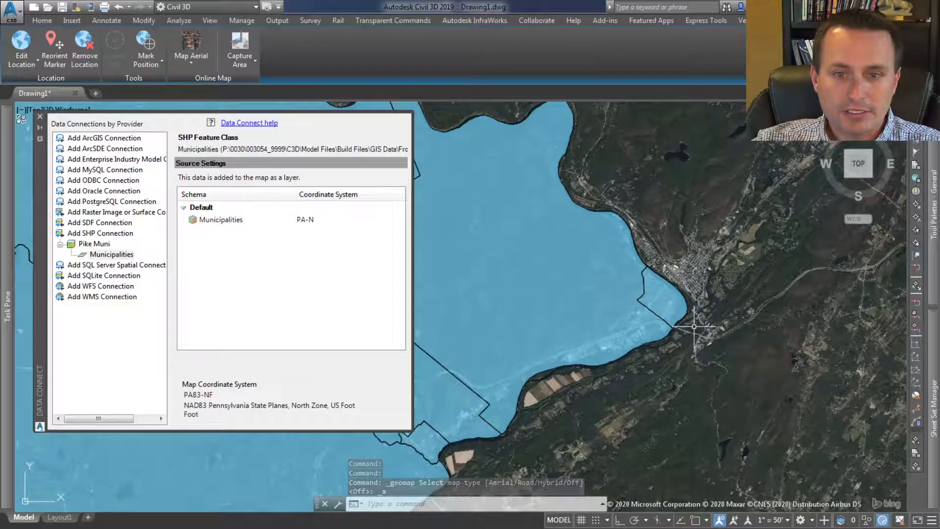
Override the Pike Muni connection's PA-N spatial context with coordinate system PA83-NF, found by searching the library for pa83-n
{"action": "left_click", "coordinate": [247, 220]}
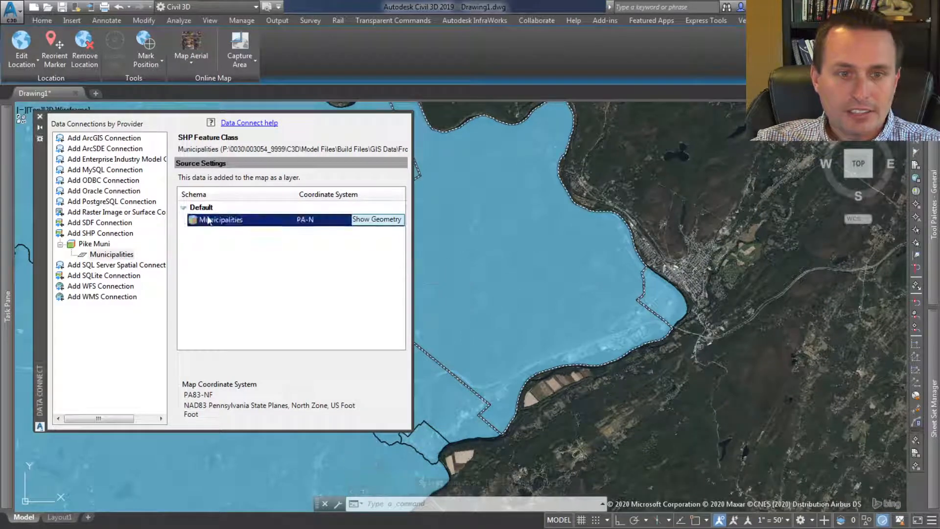
{"action": "left_click", "coordinate": [111, 246]}
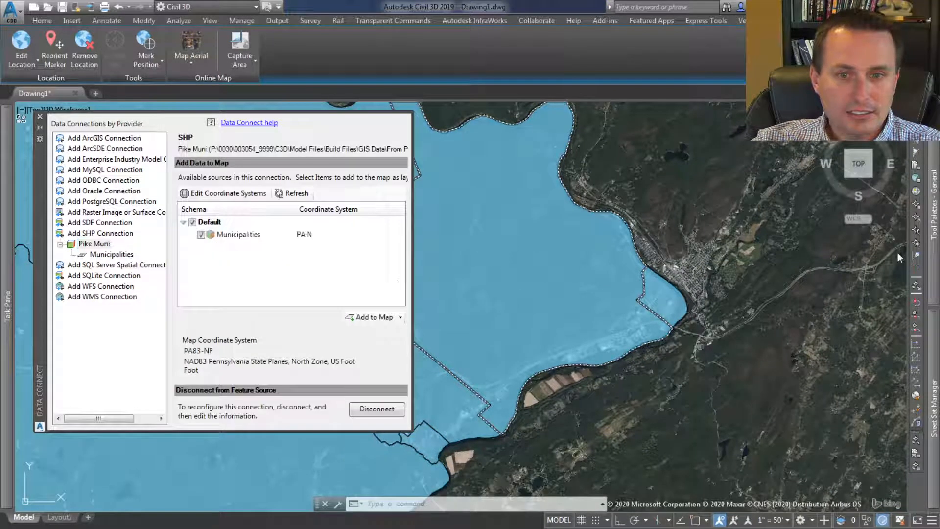
{"action": "left_click", "coordinate": [250, 234]}
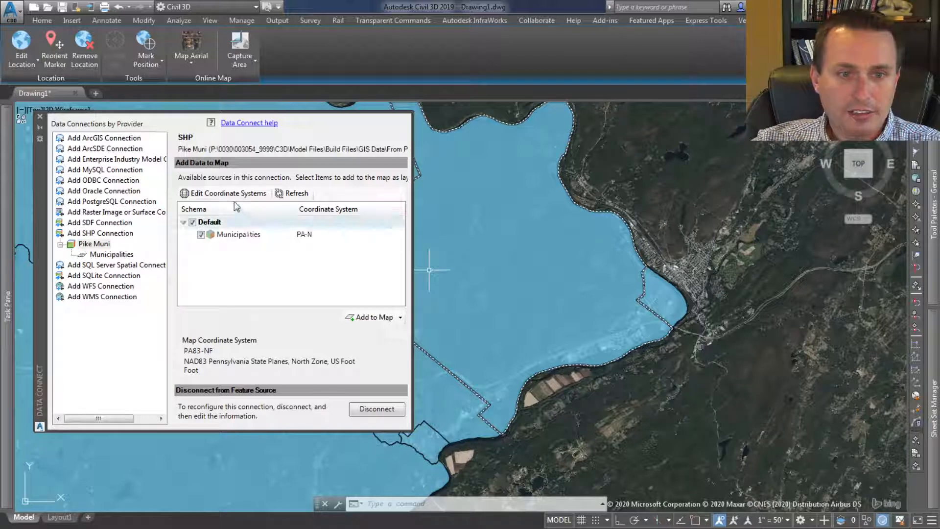
{"action": "left_click", "coordinate": [96, 244]}
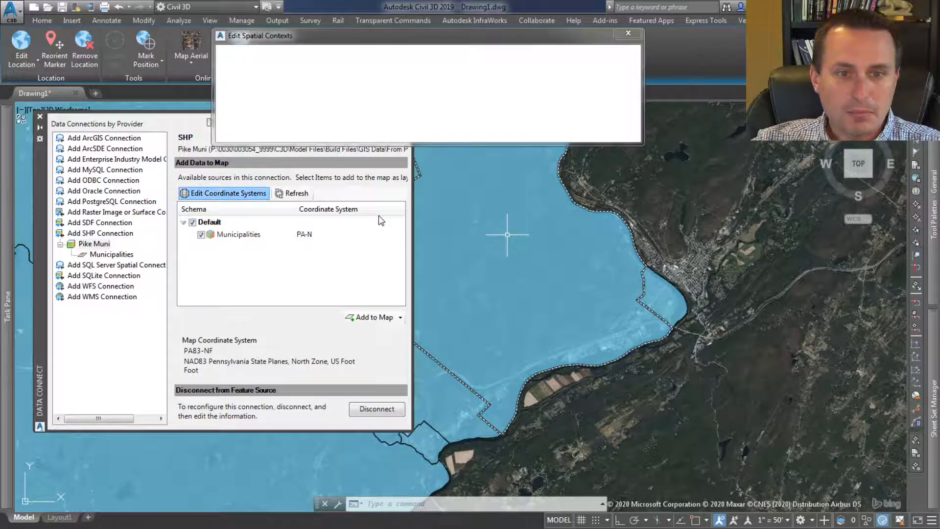
{"action": "left_click", "coordinate": [473, 82]}
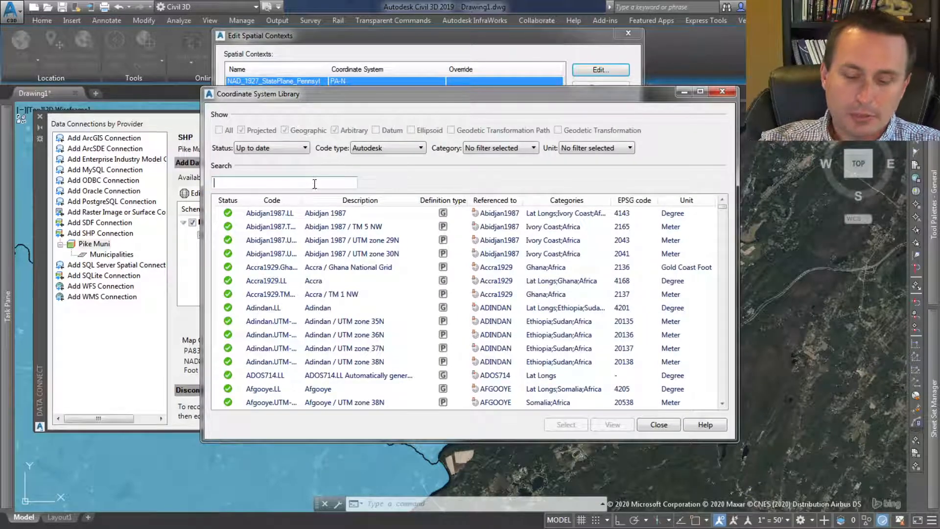
{"action": "type", "text": "a"}
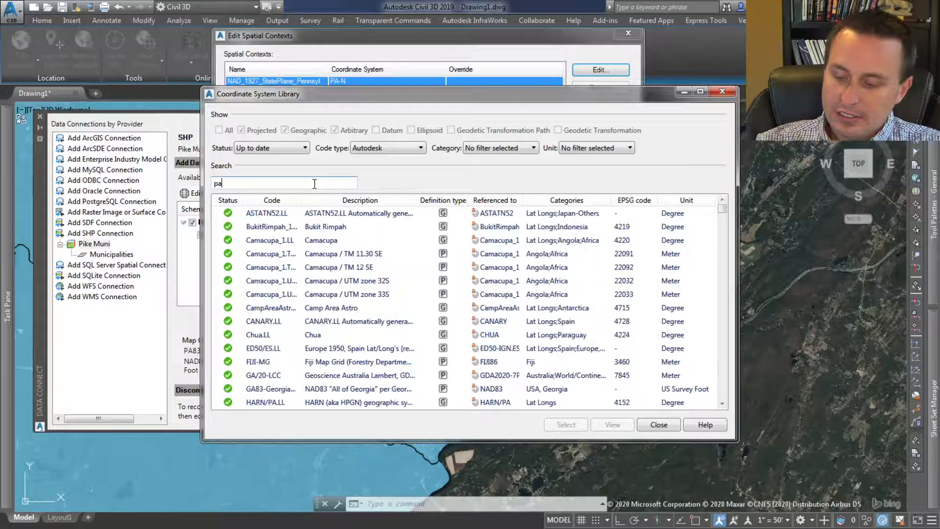
{"action": "type", "text": "83-"}
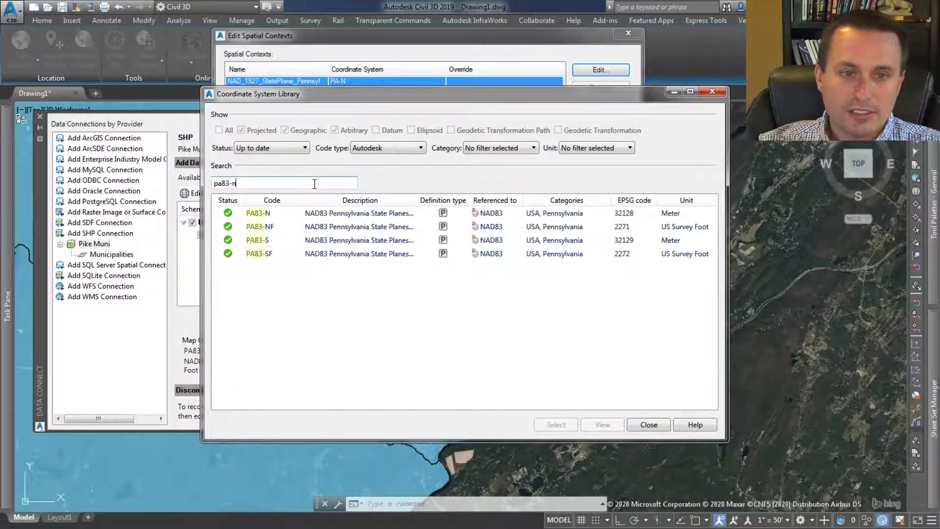
{"action": "type", "text": "n"}
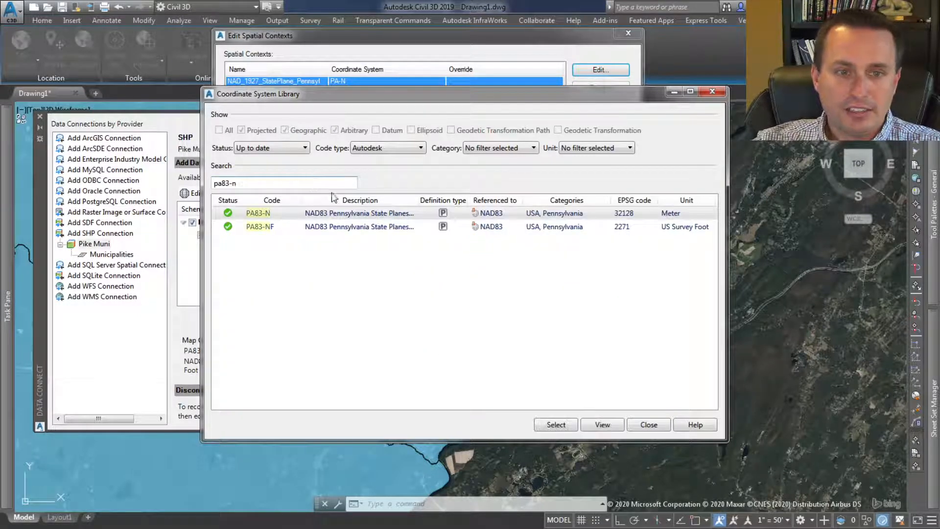
{"action": "left_click", "coordinate": [293, 229]}
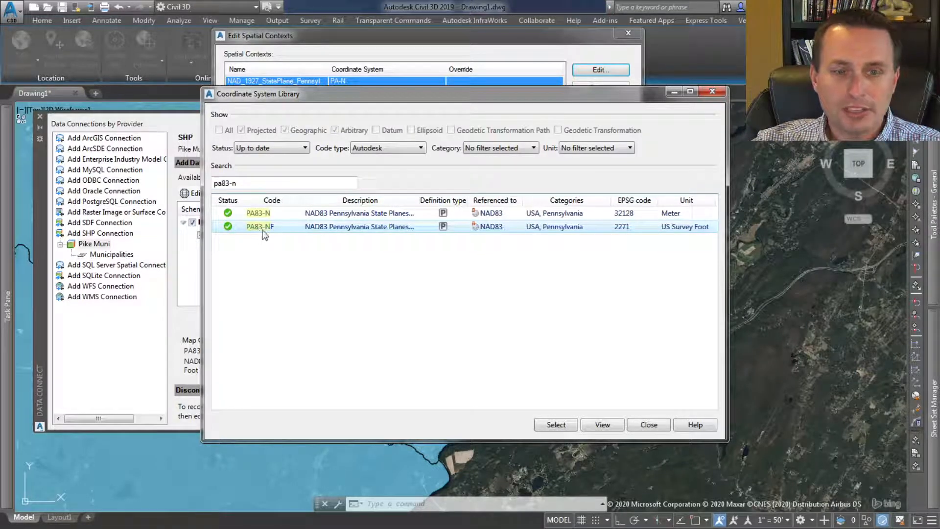
{"action": "left_click", "coordinate": [556, 425]}
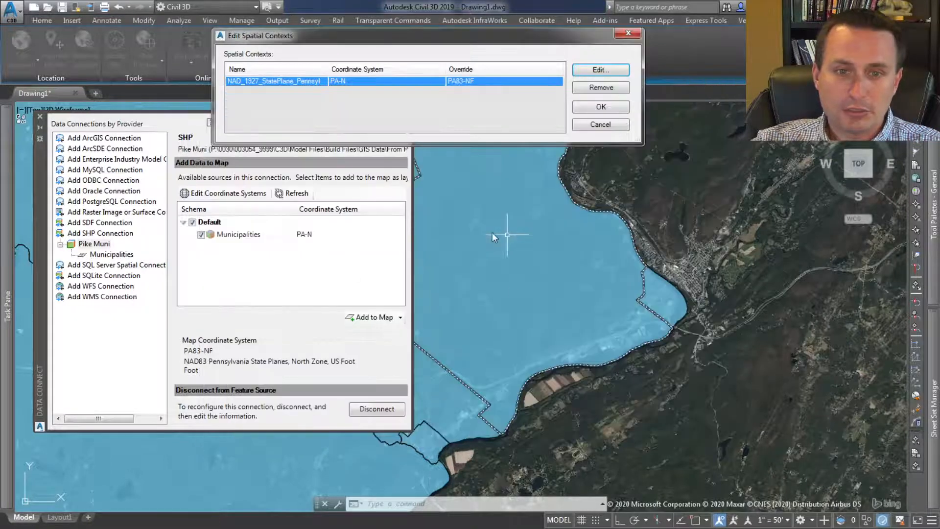
{"action": "left_click", "coordinate": [600, 108]}
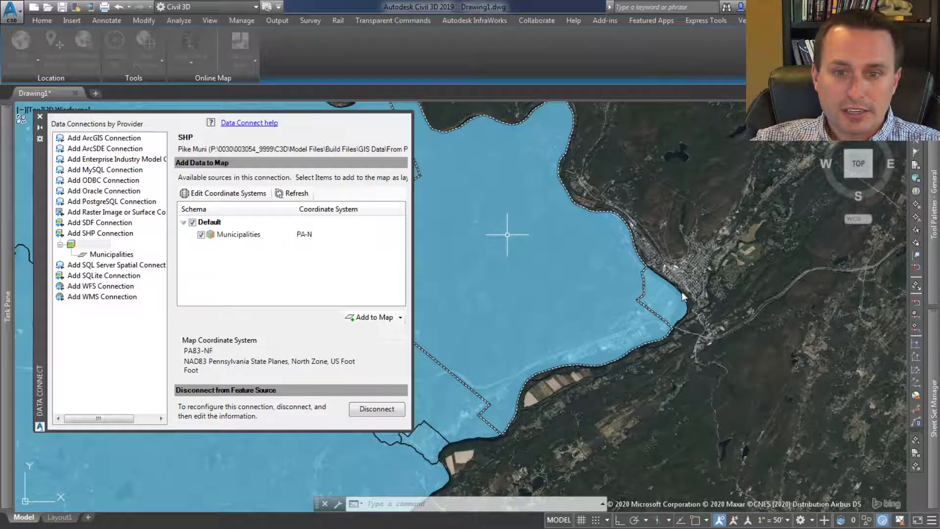
Examine the municipality polygons against the aerial imagery and check the coordinate system listed for Municipalities
{"action": "scroll", "coordinate": [684, 296], "scroll_direction": "up", "scroll_amount": 5}
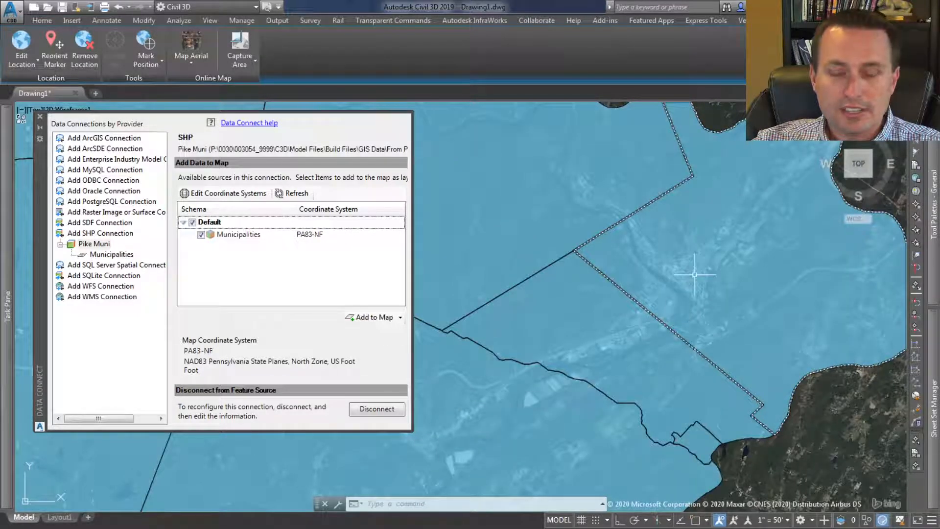
{"action": "mouse_move", "coordinate": [694, 275]}
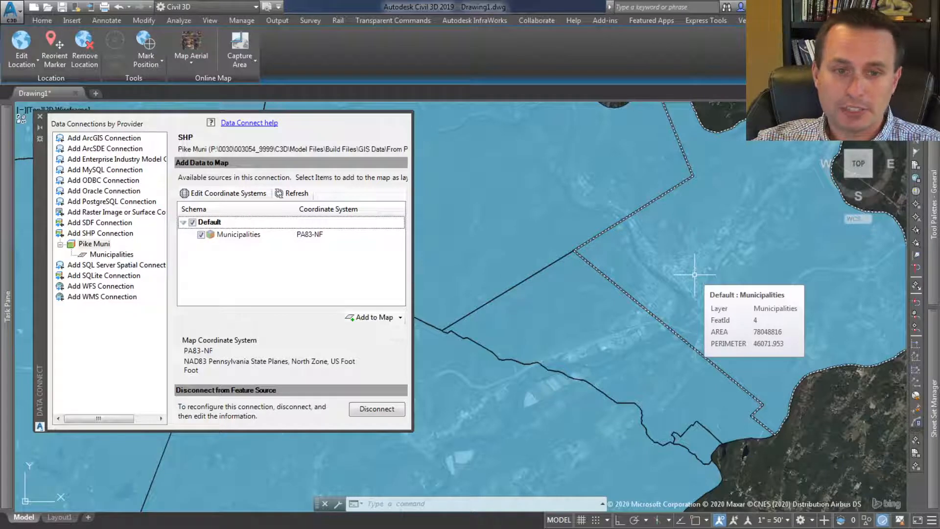
{"action": "mouse_move", "coordinate": [308, 239]}
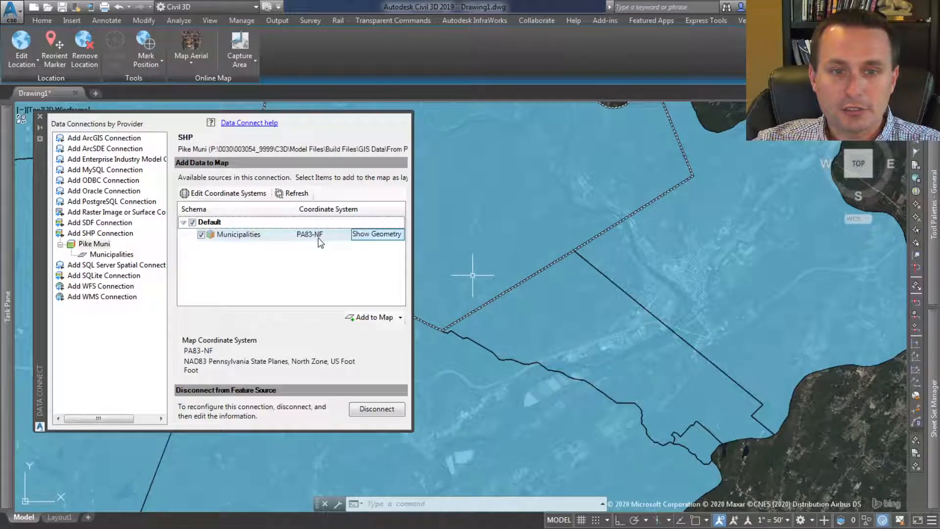
Remove the PA83-NF override from the Pike Muni connection's spatial context and close the data connections
{"action": "scroll", "coordinate": [795, 366], "scroll_direction": "down", "scroll_amount": 2}
{"action": "middle_click_drag", "start_coordinate": [794, 367], "coordinate": [741, 360]}
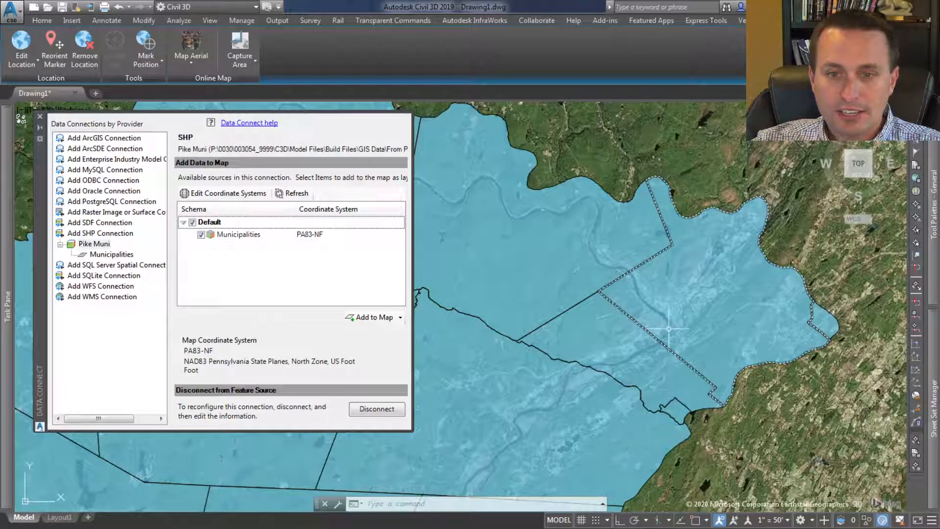
{"action": "left_click", "coordinate": [256, 235]}
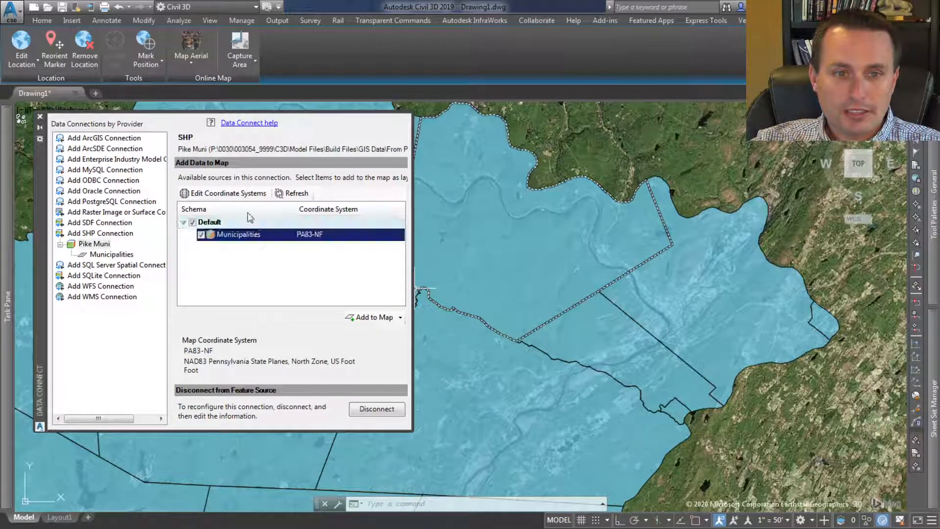
{"action": "left_click", "coordinate": [246, 194]}
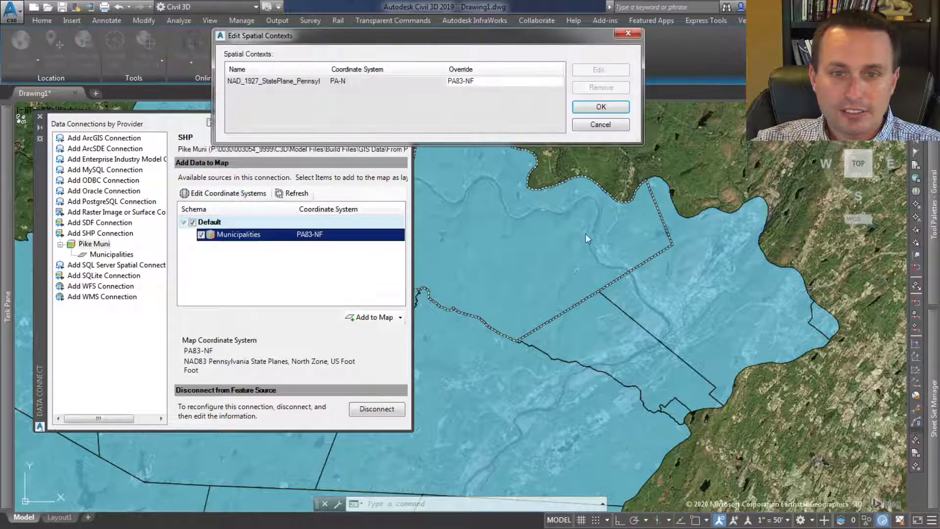
{"action": "left_click", "coordinate": [473, 83]}
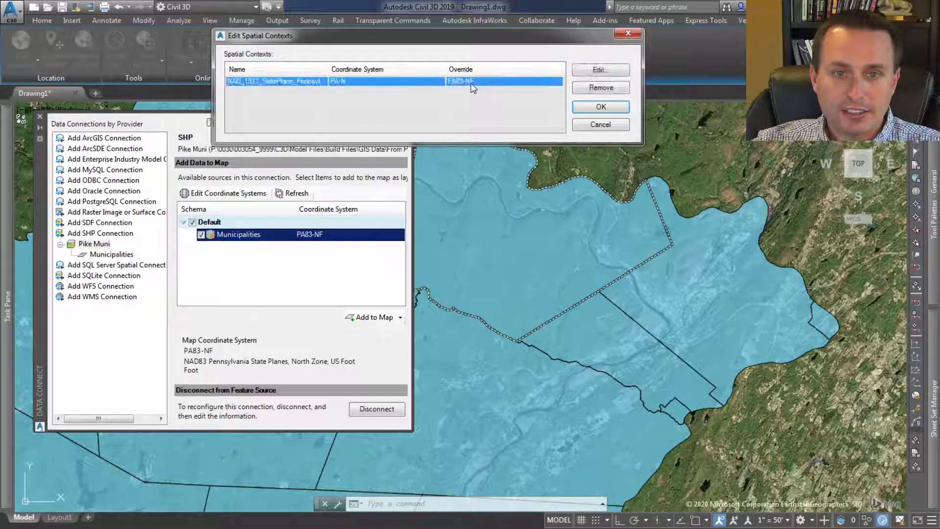
{"action": "left_click", "coordinate": [601, 88]}
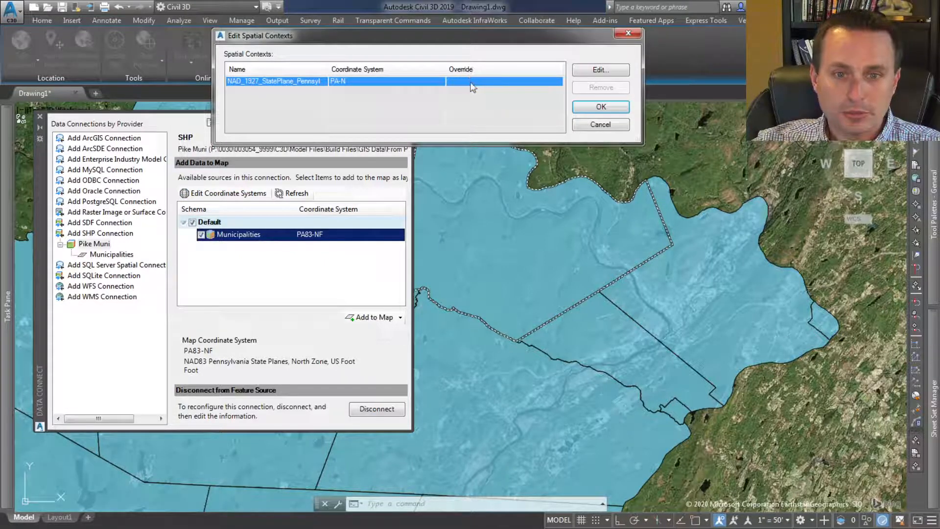
{"action": "left_click", "coordinate": [598, 108]}
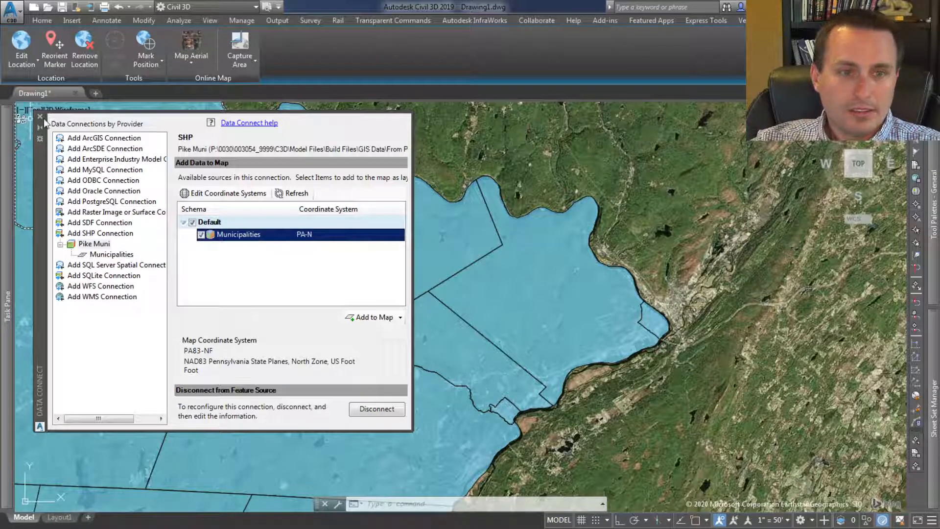
{"action": "mouse_move", "coordinate": [45, 123]}
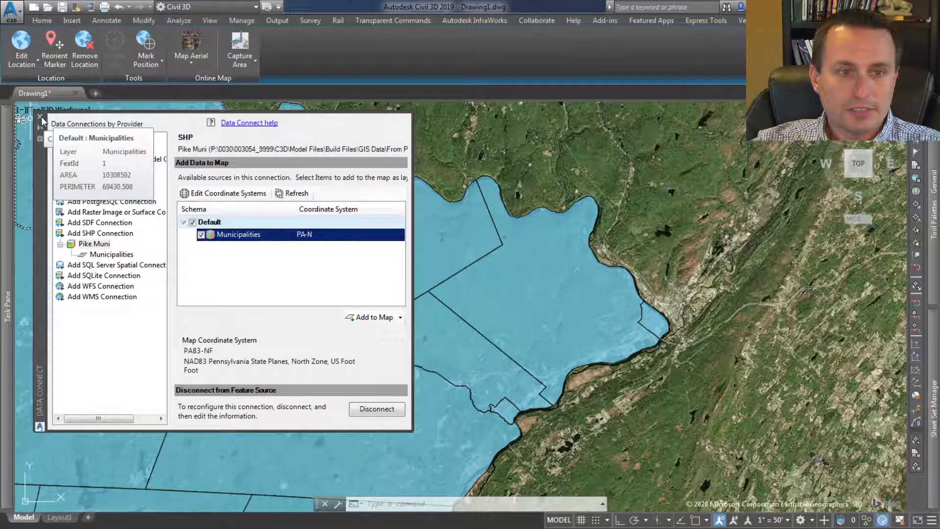
{"action": "left_click", "coordinate": [40, 117]}
View the map layers in Display Manager by draw order and by groups
{"action": "mouse_move", "coordinate": [6, 184]}
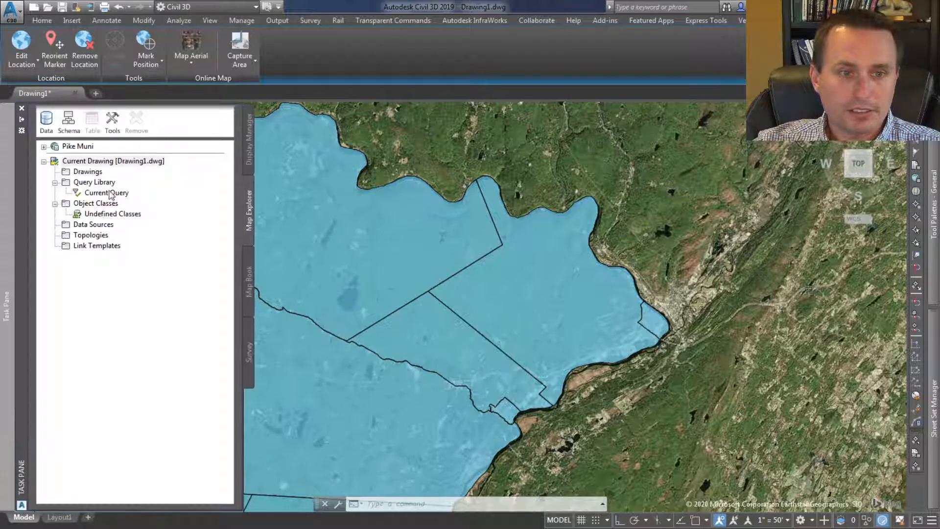
{"action": "left_click", "coordinate": [248, 161]}
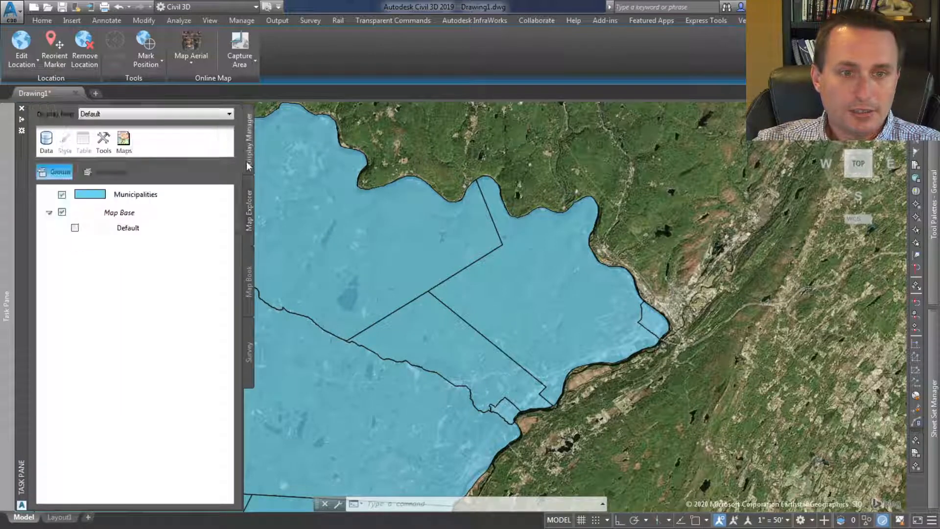
{"action": "left_click", "coordinate": [113, 173]}
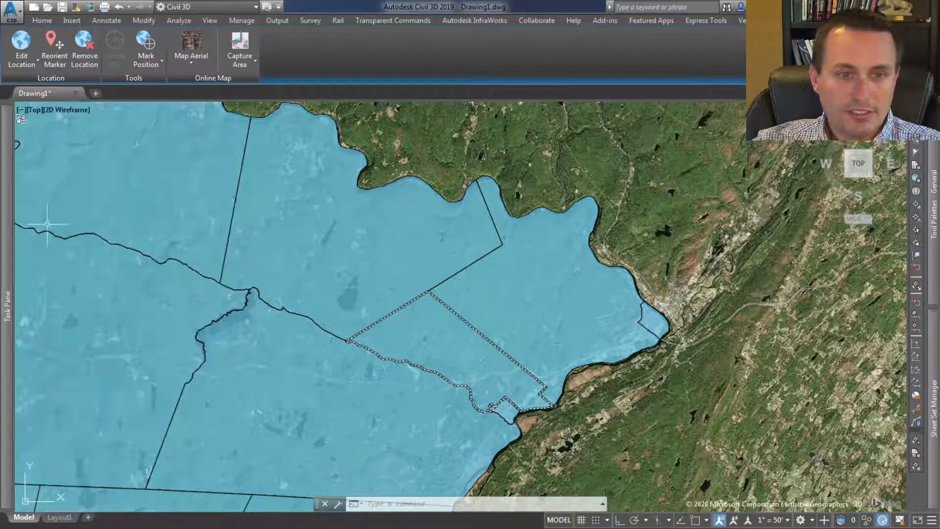
{"action": "mouse_move", "coordinate": [8, 231]}
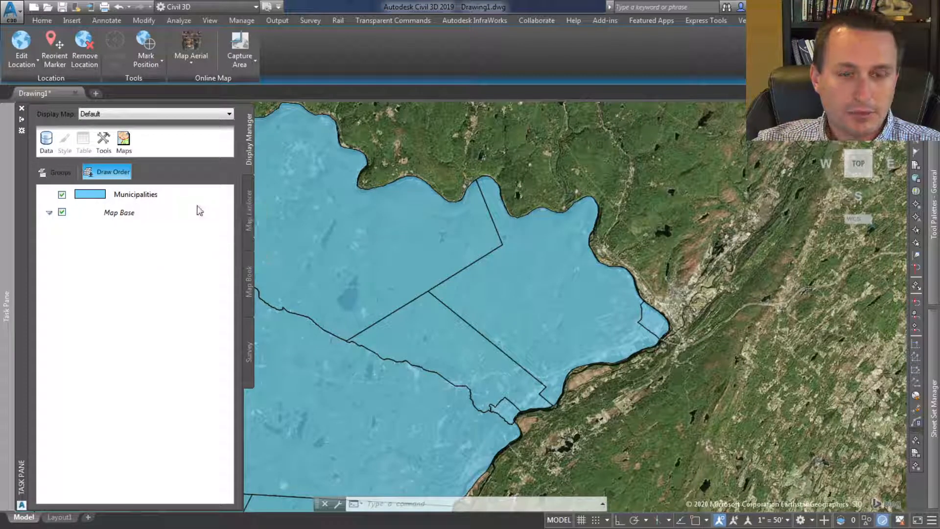
{"action": "left_click", "coordinate": [60, 176]}
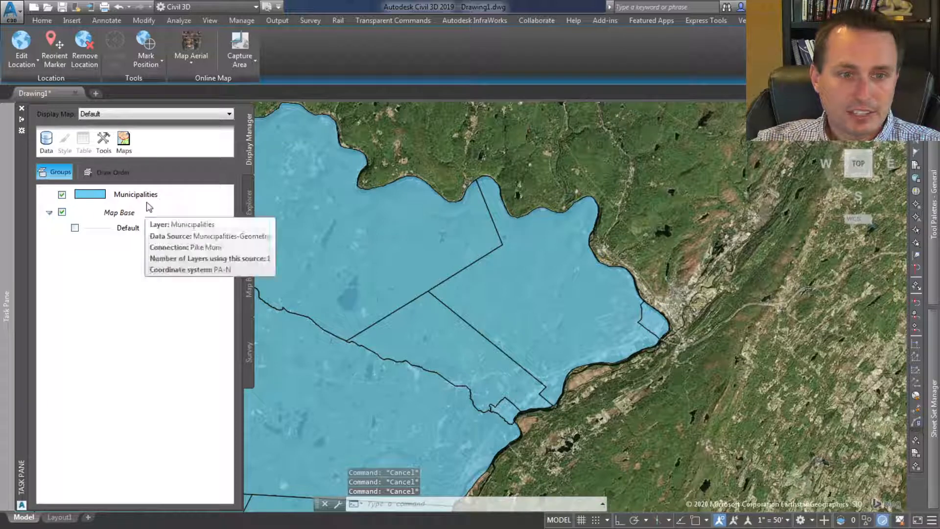
Open the polygon style of the Municipalities layer's default rule and select its fill for editing
{"action": "left_click", "coordinate": [147, 195]}
{"action": "right_click", "coordinate": [147, 195]}
{"action": "left_click", "coordinate": [226, 213]}
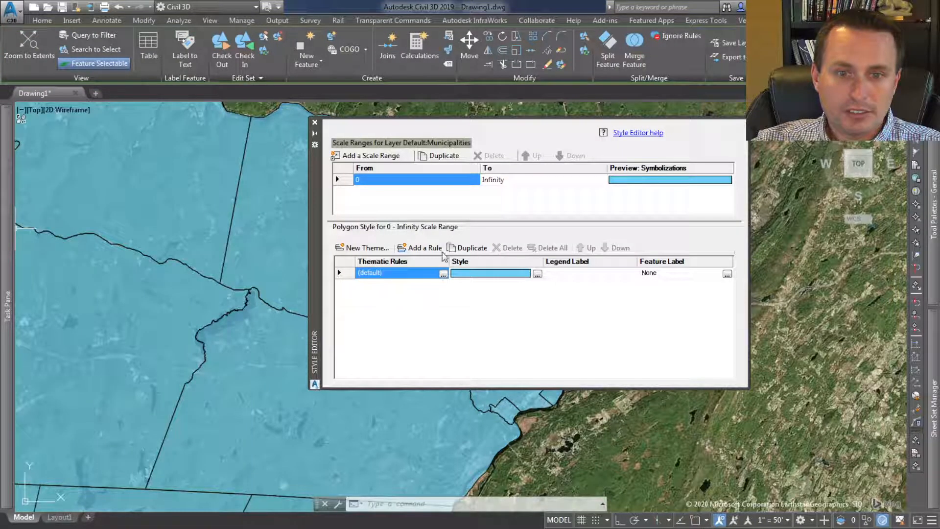
{"action": "left_click", "coordinate": [538, 273]}
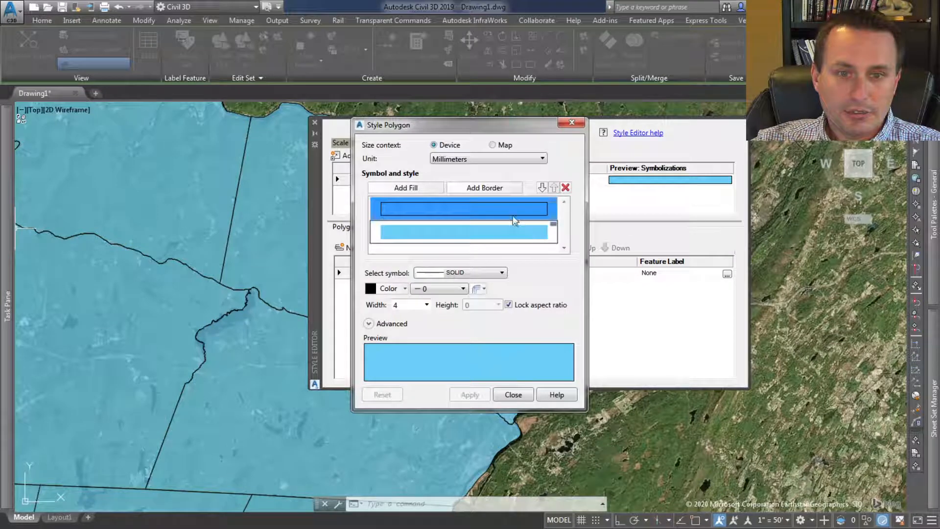
{"action": "left_click", "coordinate": [513, 212]}
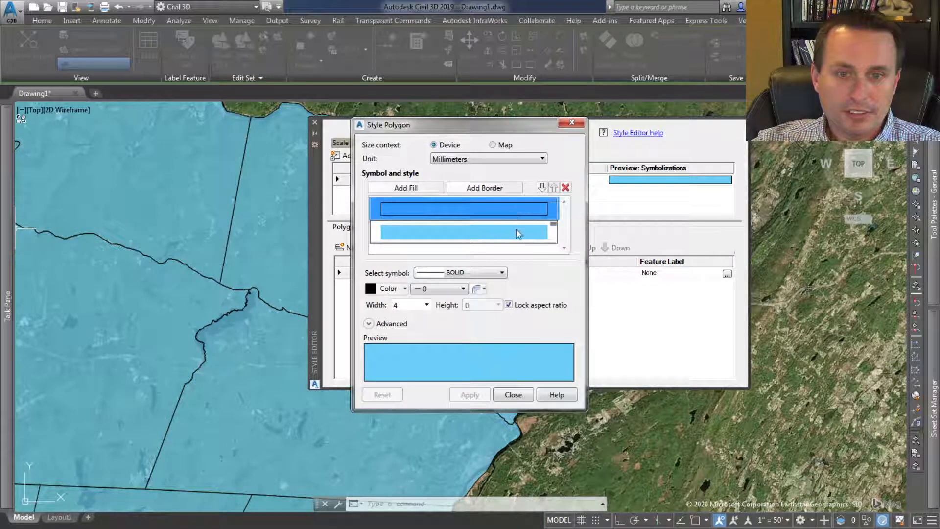
{"action": "left_click", "coordinate": [519, 233]}
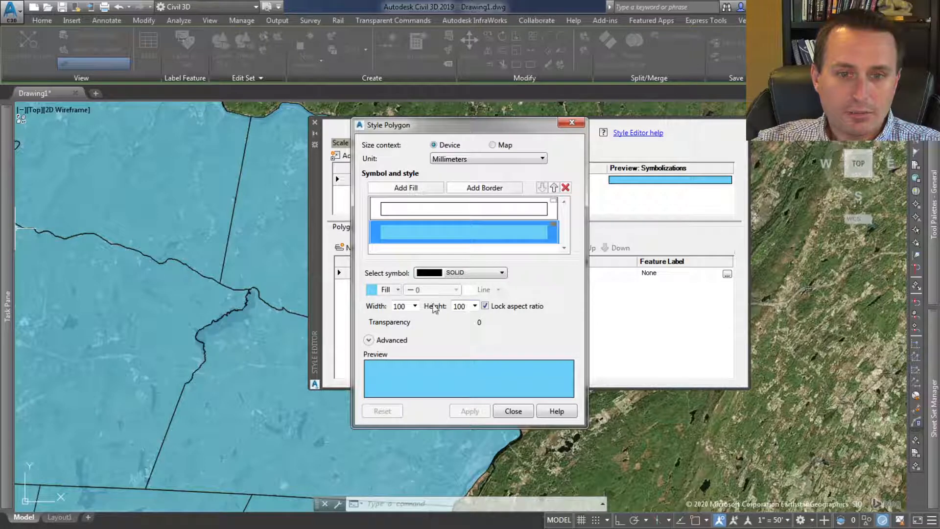
Try fill transparencies of 12, 3 and 55 on the Municipalities polygons, applying each value
{"action": "left_click_drag", "start_coordinate": [475, 321], "coordinate": [437, 323]}
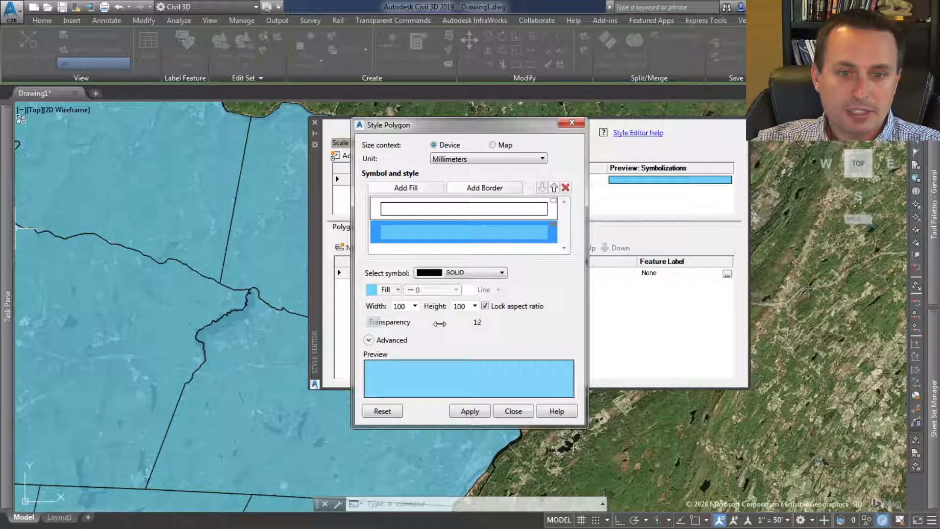
{"action": "left_click", "coordinate": [481, 416]}
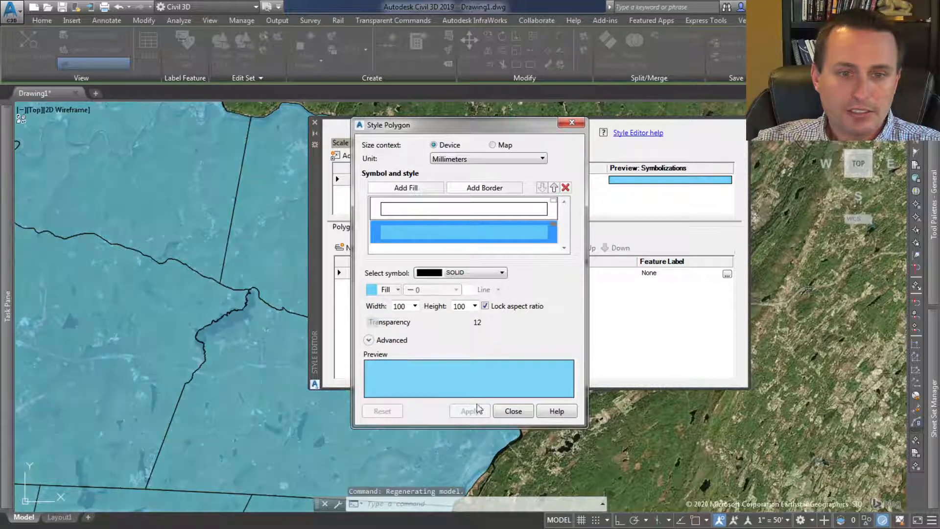
{"action": "left_click_drag", "start_coordinate": [447, 321], "coordinate": [422, 323]}
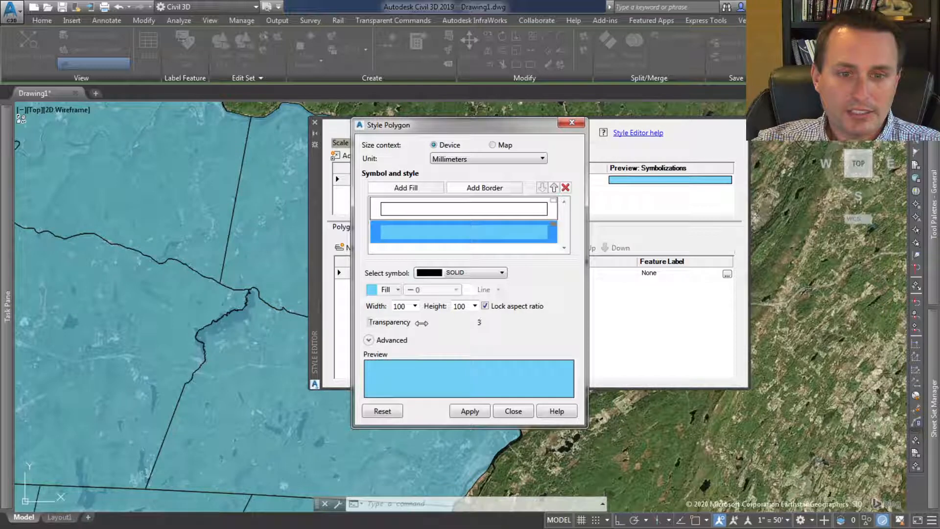
{"action": "left_click", "coordinate": [479, 411]}
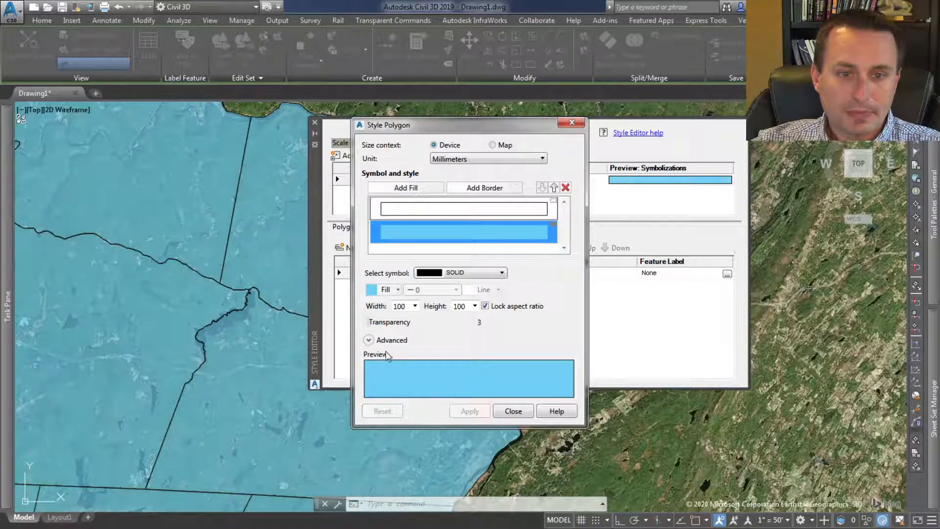
{"action": "left_click_drag", "start_coordinate": [425, 320], "coordinate": [535, 324]}
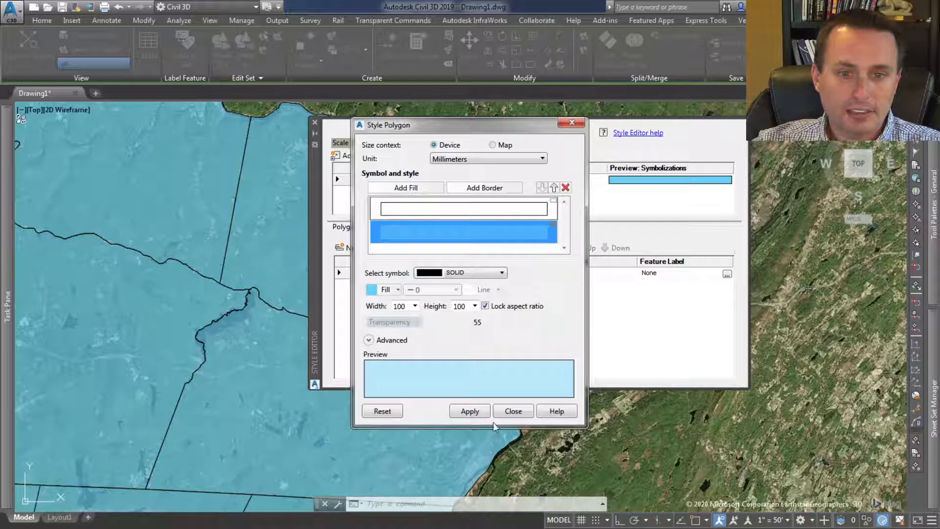
{"action": "left_click", "coordinate": [477, 415]}
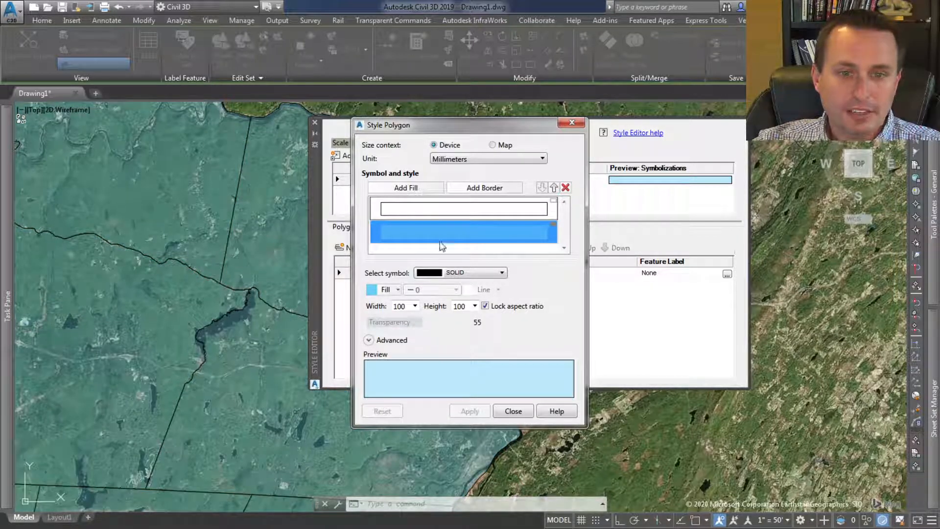
Set the Municipalities polygon fill to No Color and apply it
{"action": "left_click", "coordinate": [398, 289]}
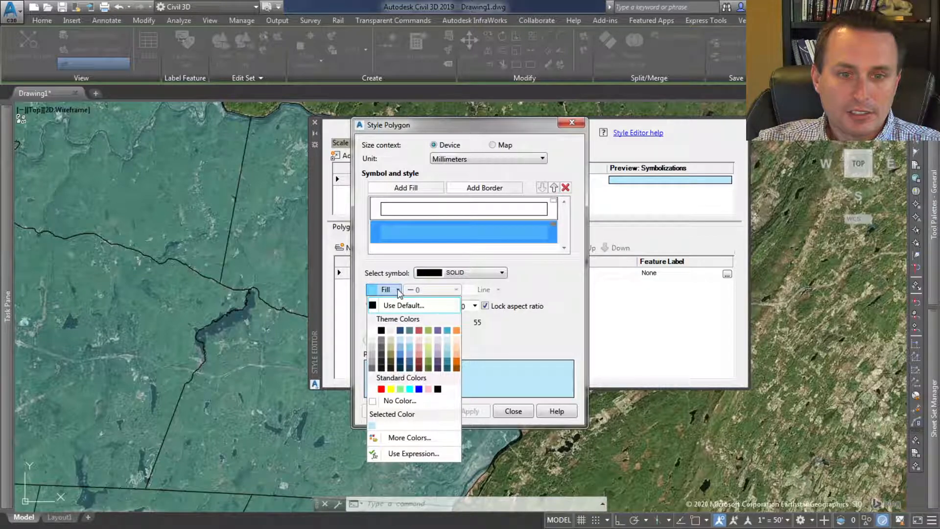
{"action": "left_click", "coordinate": [399, 400]}
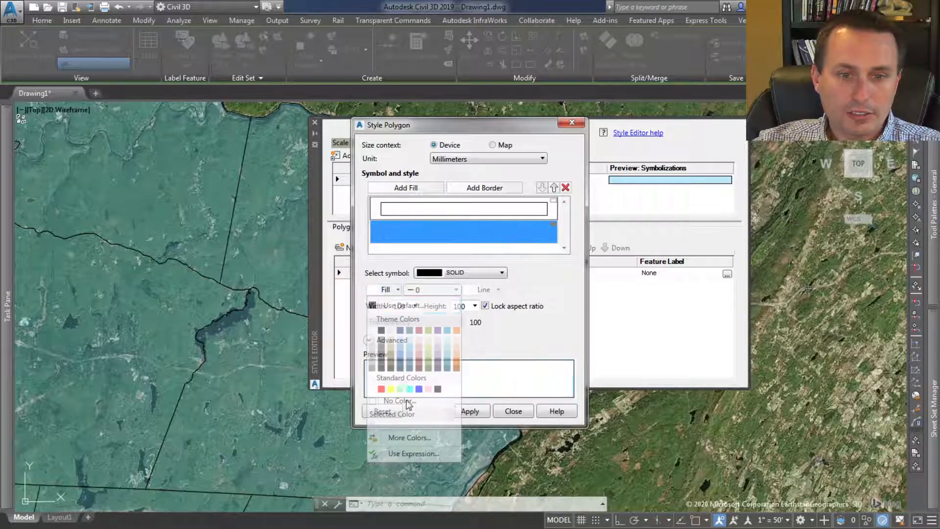
{"action": "left_click", "coordinate": [469, 412]}
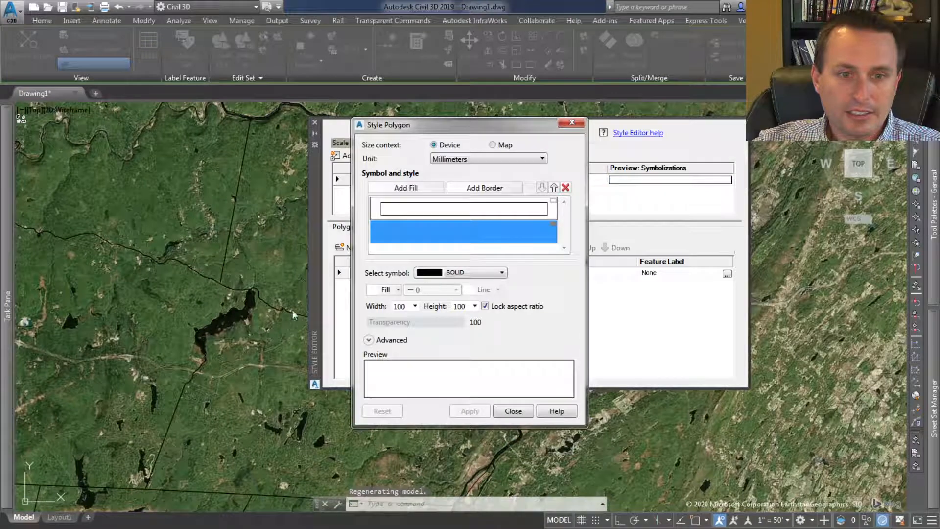
Set the Municipalities polygon border's line thickness to 2, apply it and close the style editor
{"action": "left_click", "coordinate": [459, 214]}
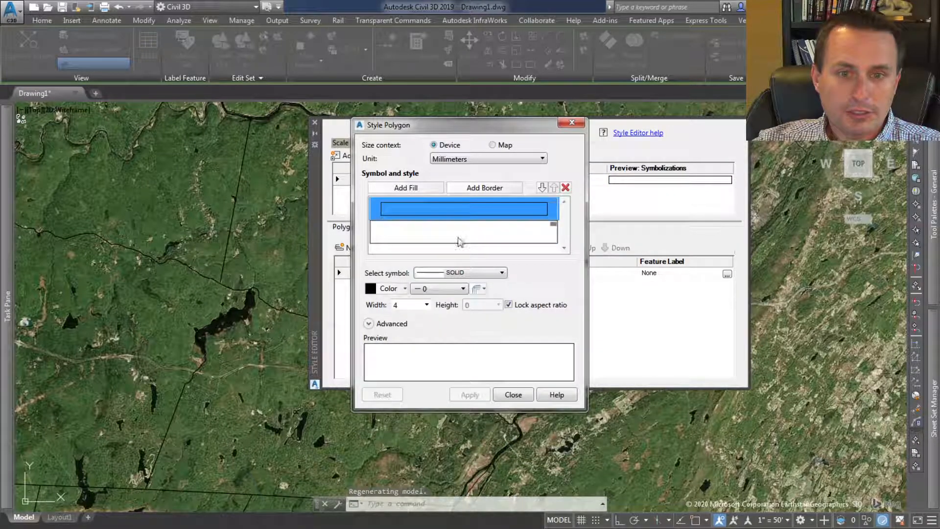
{"action": "left_click", "coordinate": [447, 274]}
{"action": "left_click", "coordinate": [447, 274]}
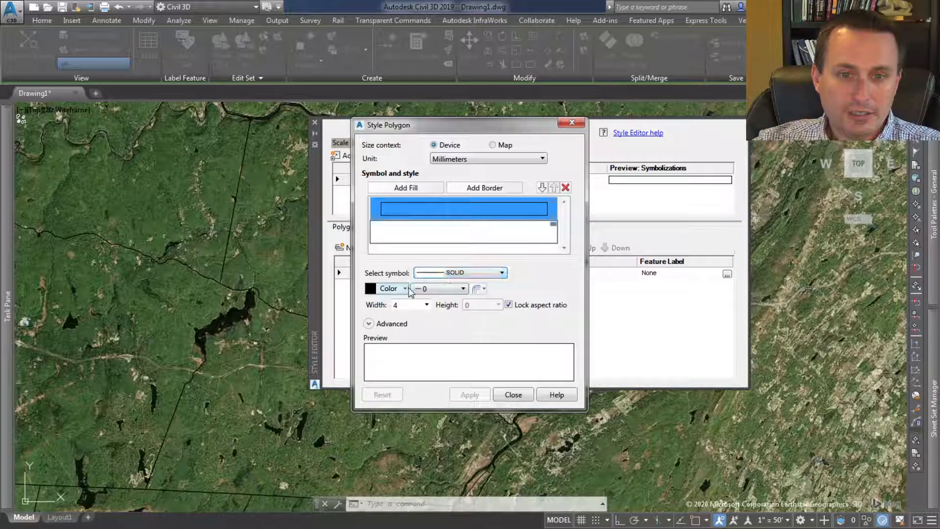
{"action": "left_click", "coordinate": [400, 293]}
{"action": "left_click", "coordinate": [429, 289]}
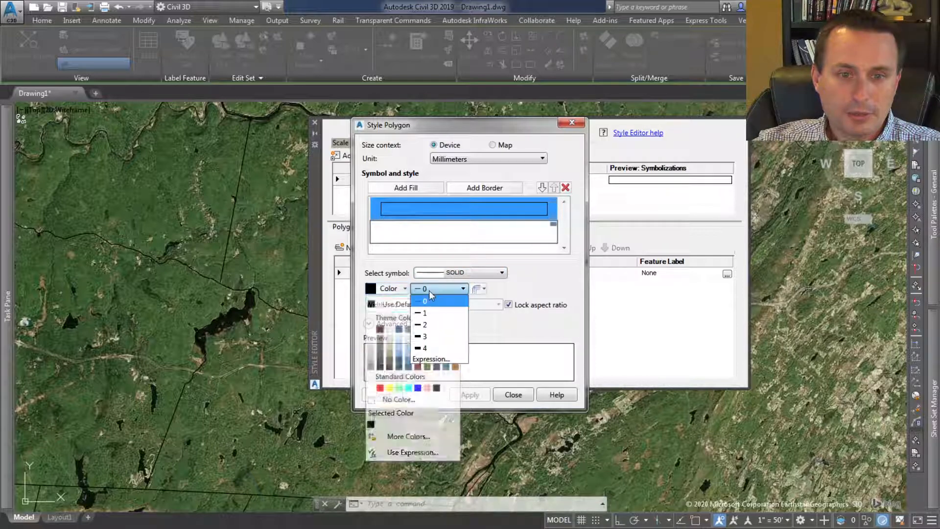
{"action": "left_click", "coordinate": [434, 325]}
{"action": "left_click", "coordinate": [469, 395]}
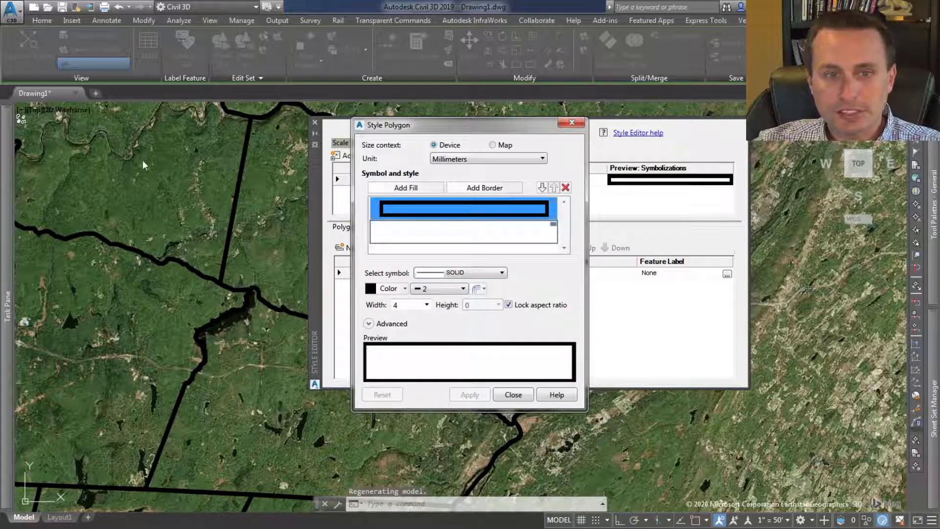
{"action": "left_click", "coordinate": [511, 395]}
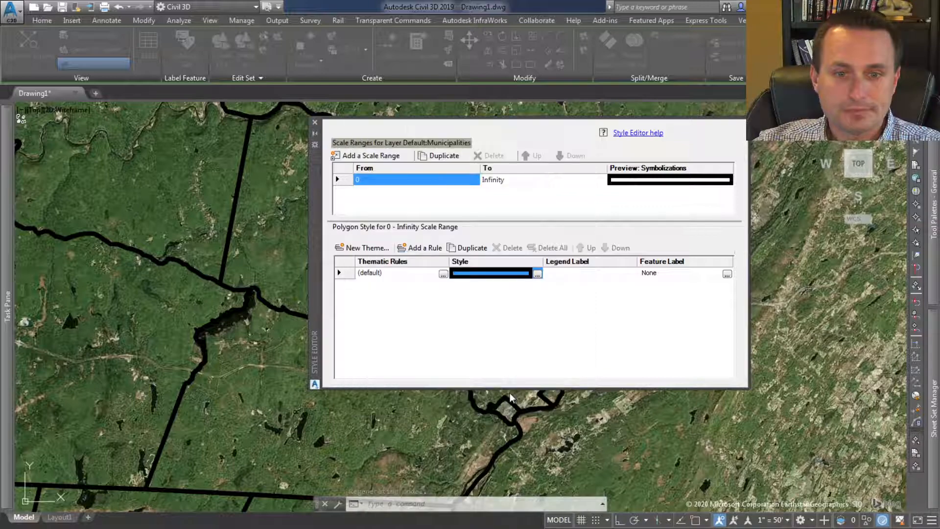
{"action": "left_click", "coordinate": [316, 124]}
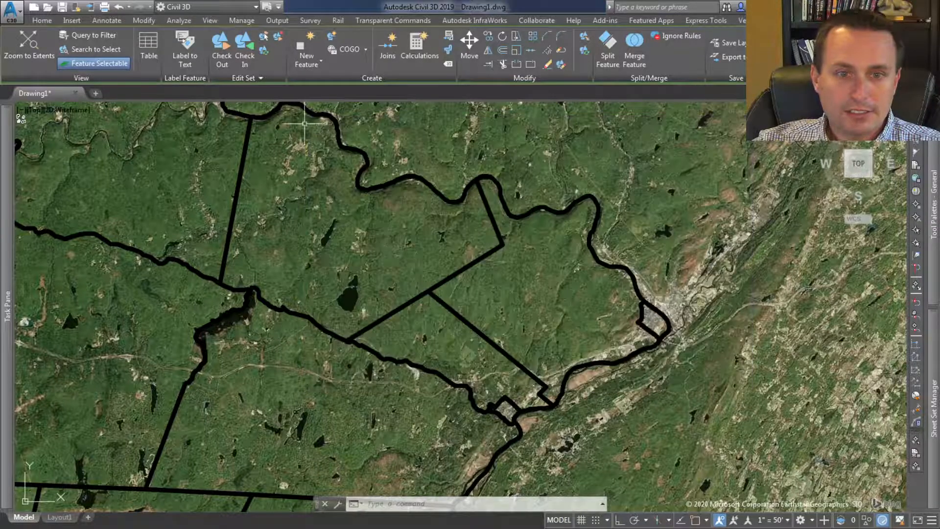
{"action": "mouse_move", "coordinate": [12, 245]}
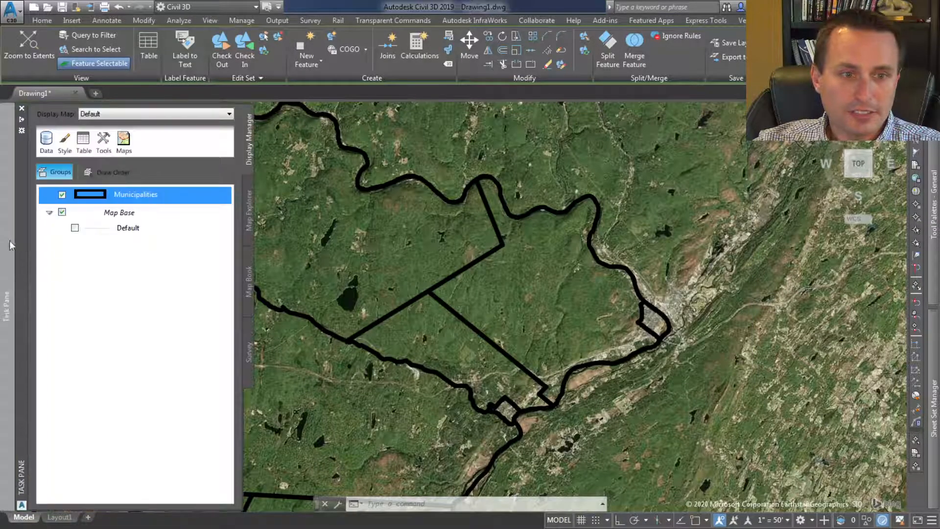
{"action": "right_click", "coordinate": [133, 194]}
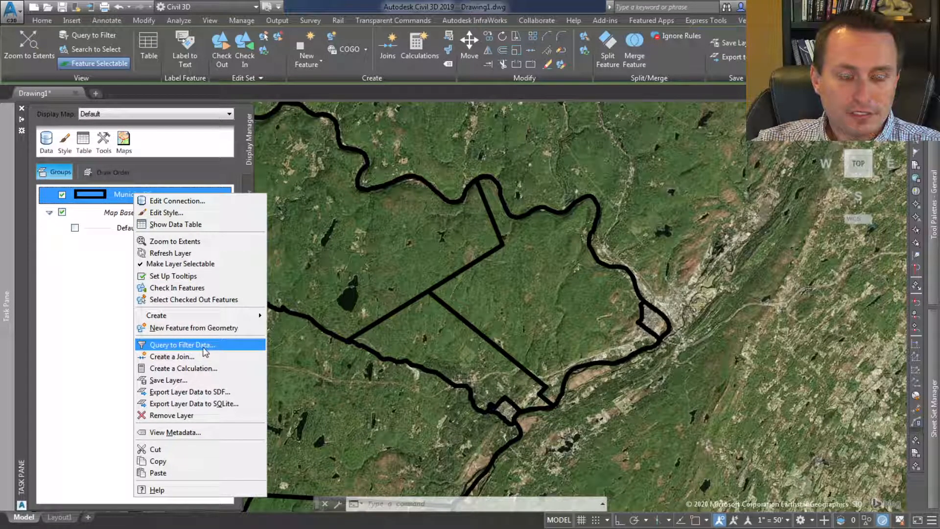
{"action": "left_click", "coordinate": [47, 139]}
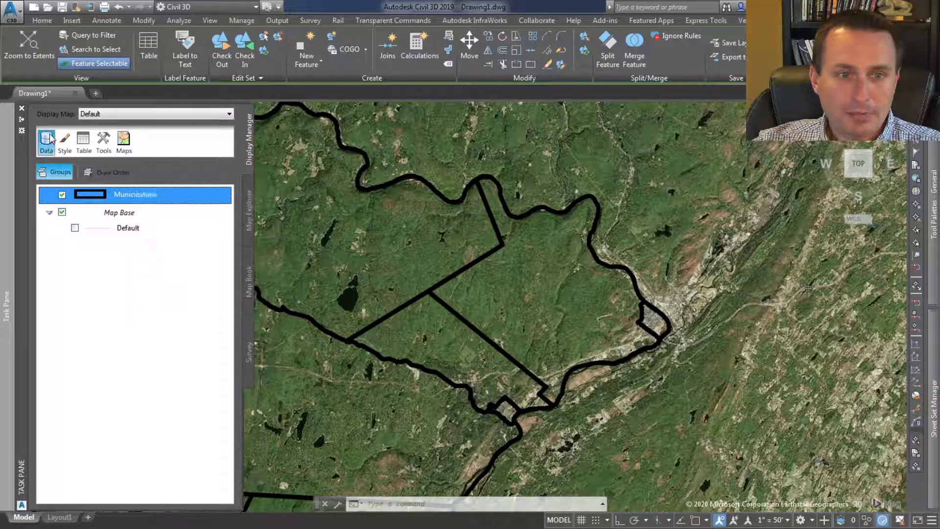
{"action": "left_click", "coordinate": [93, 153]}
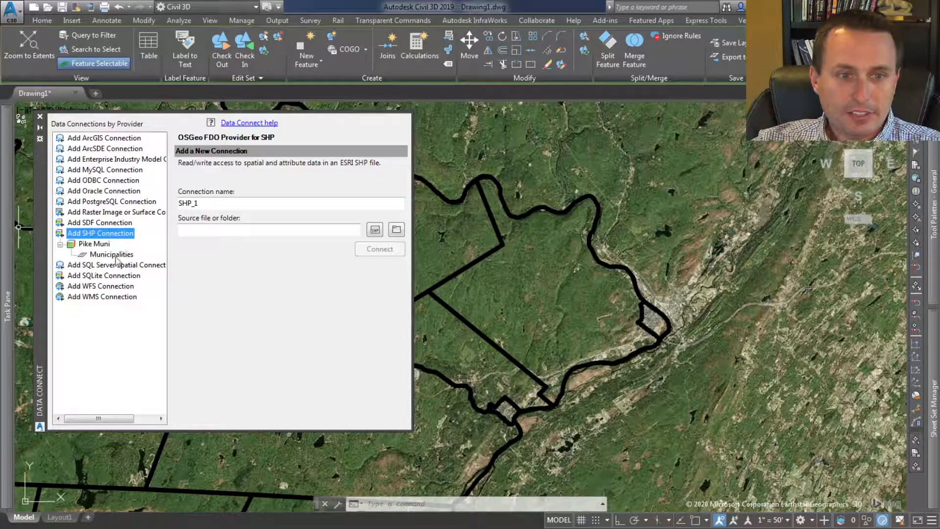
{"action": "left_click", "coordinate": [114, 255]}
{"action": "left_click", "coordinate": [103, 245]}
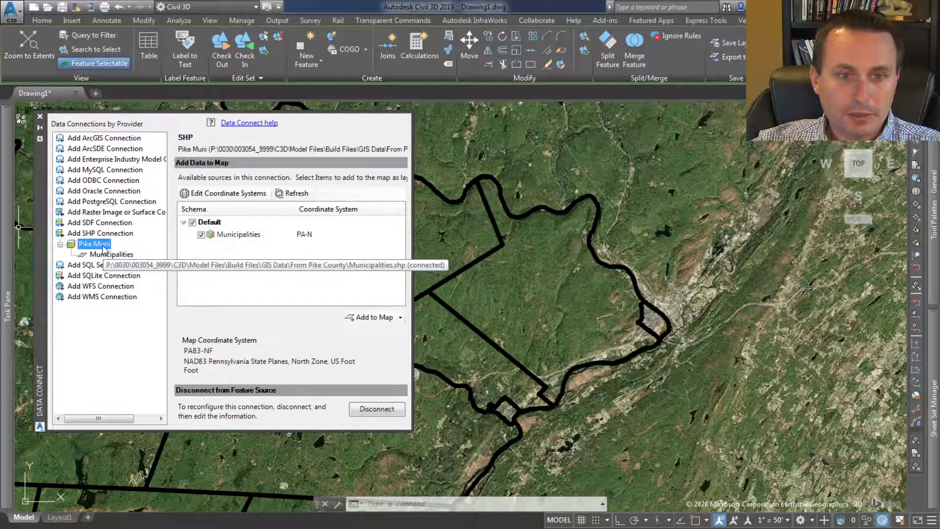
{"action": "left_click", "coordinate": [400, 317]}
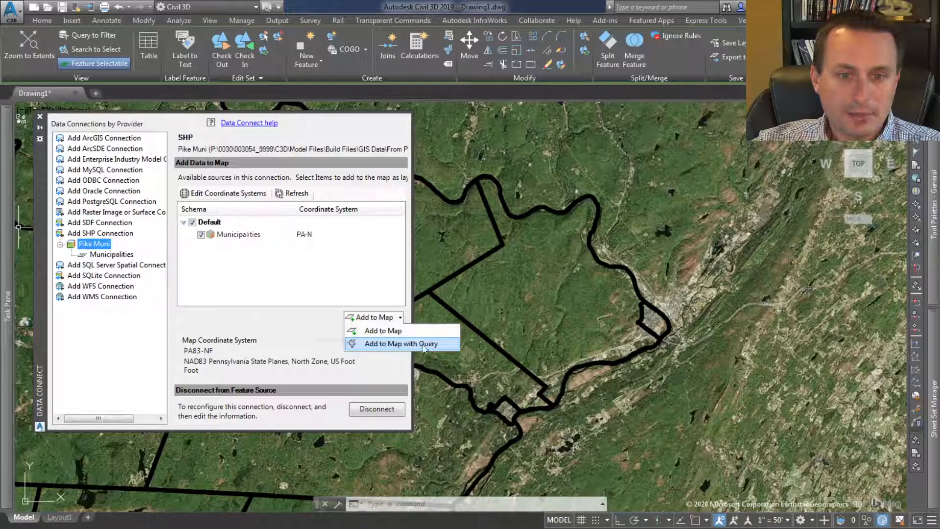
{"action": "left_click", "coordinate": [391, 316]}
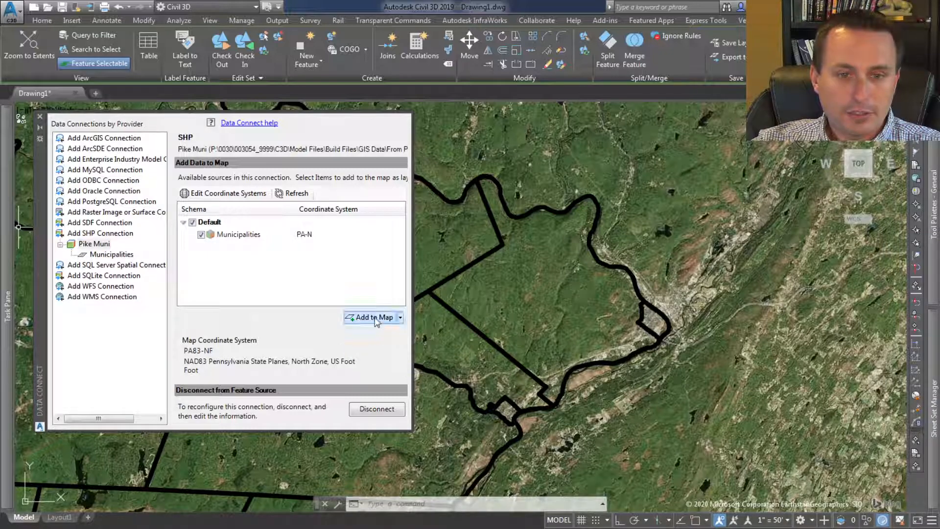
{"action": "left_click", "coordinate": [400, 318]}
{"action": "left_click", "coordinate": [402, 340]}
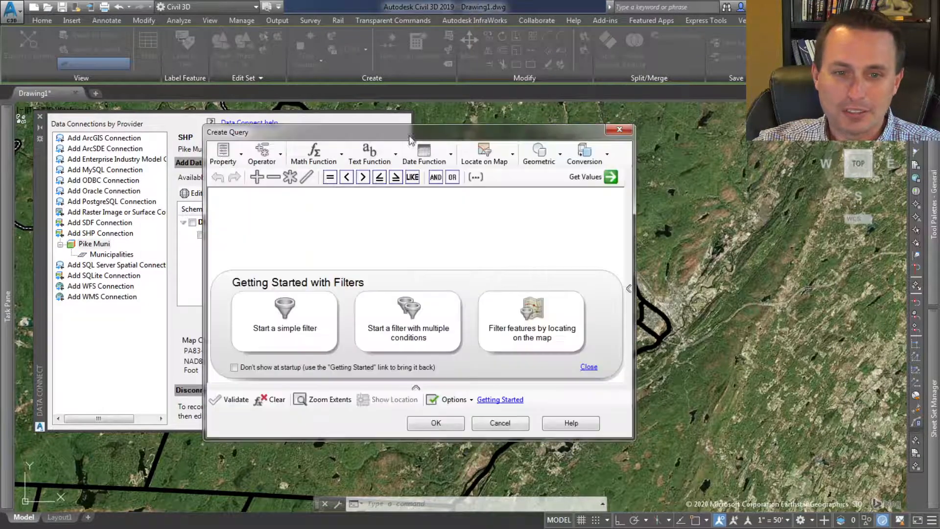
{"action": "left_click", "coordinate": [500, 423]}
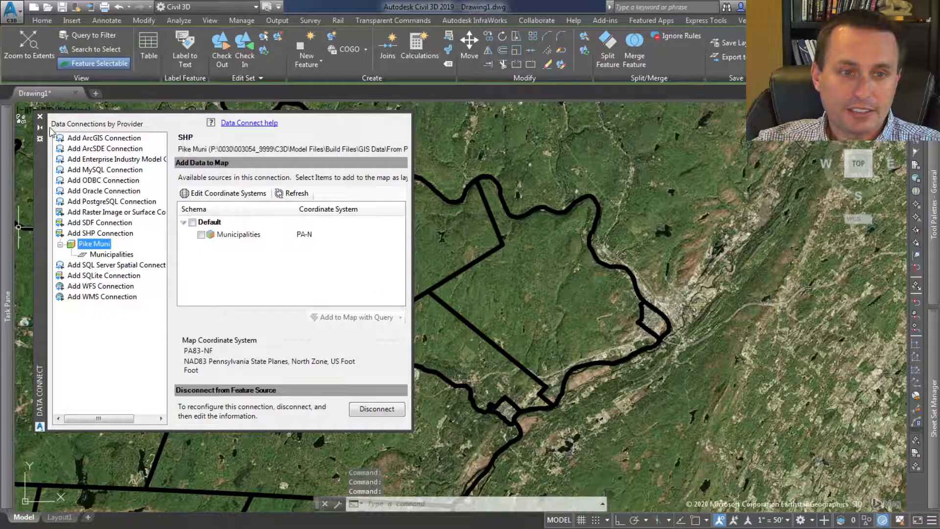
{"action": "left_click", "coordinate": [40, 117]}
Filter the Municipalities layer with a location query for features touching any part of a rectangle drawn around the northeastern townships
{"action": "mouse_move", "coordinate": [10, 207]}
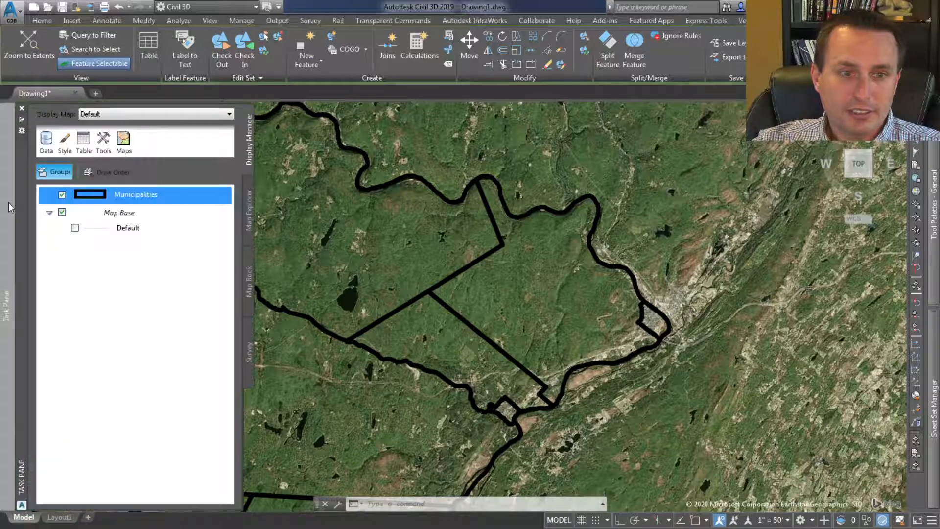
{"action": "right_click", "coordinate": [120, 196]}
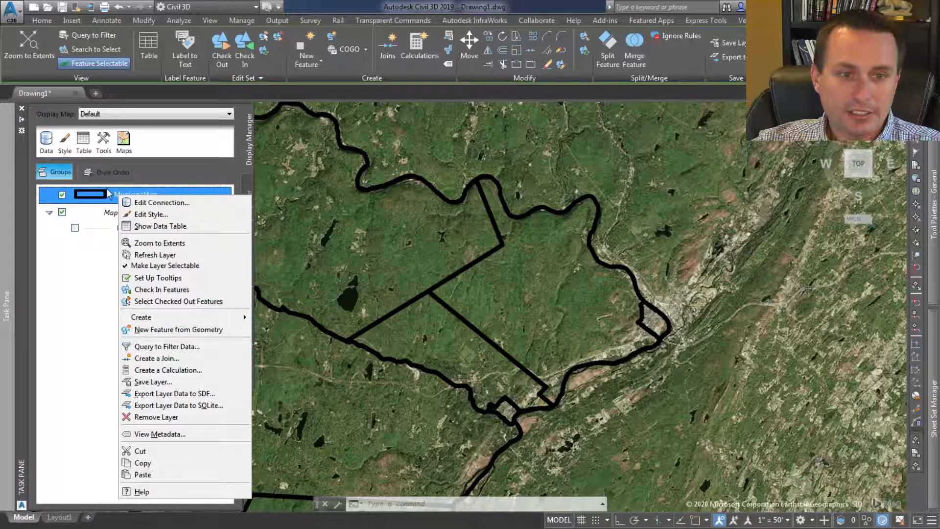
{"action": "left_click", "coordinate": [171, 348]}
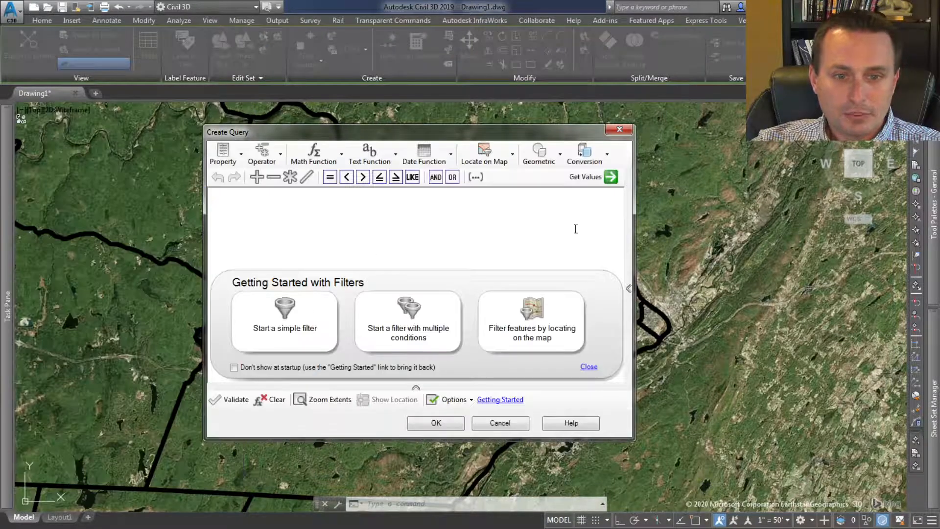
{"action": "left_click", "coordinate": [507, 159]}
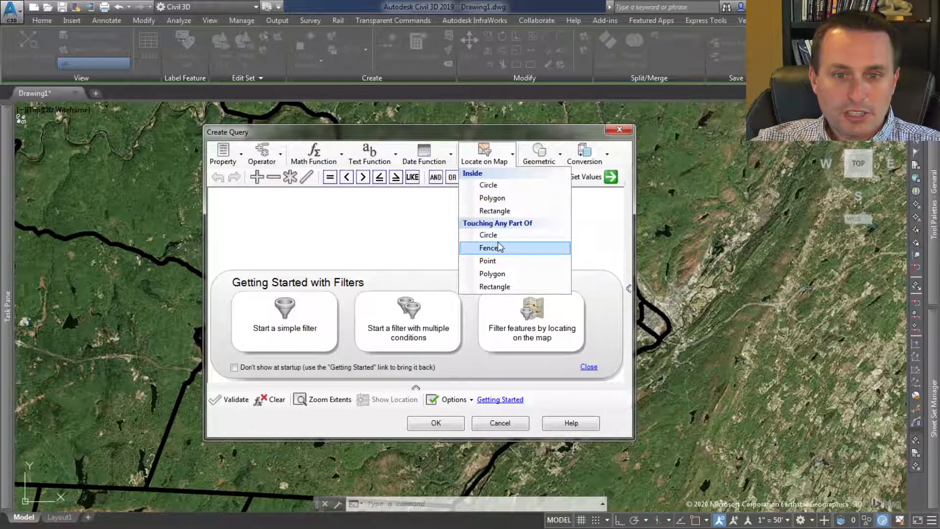
{"action": "left_click", "coordinate": [503, 289]}
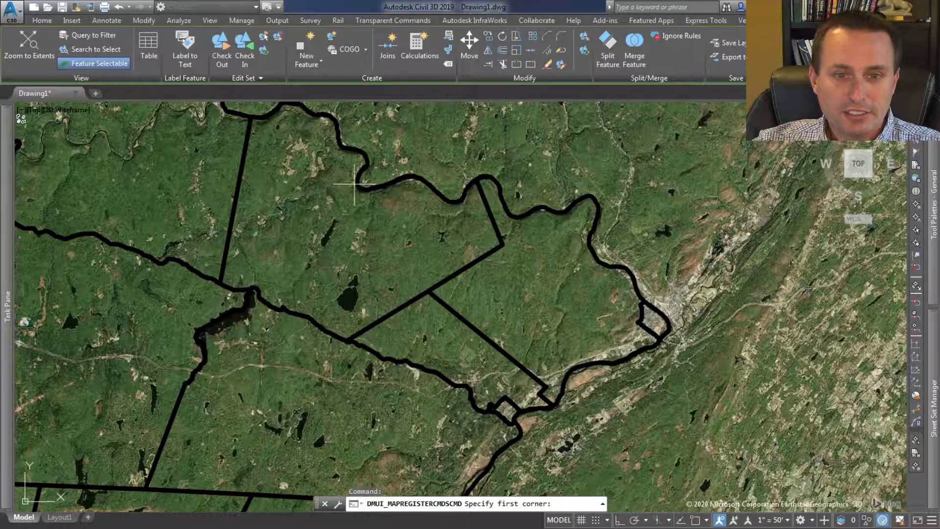
{"action": "left_click", "coordinate": [320, 157]}
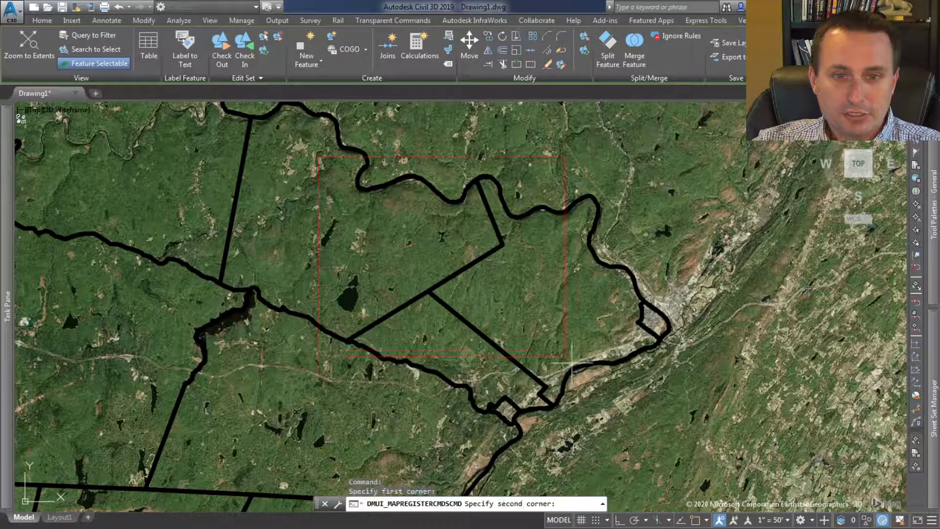
{"action": "left_click", "coordinate": [702, 435]}
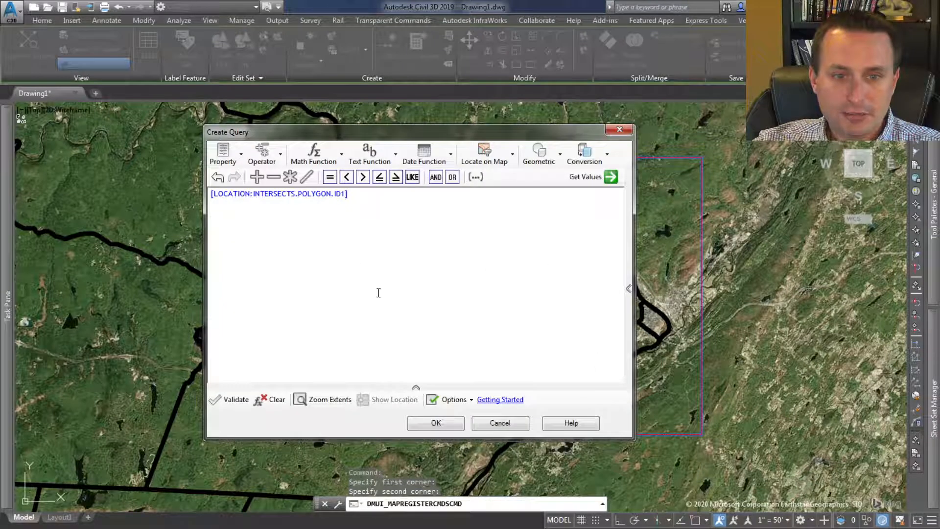
{"action": "left_click", "coordinate": [437, 423]}
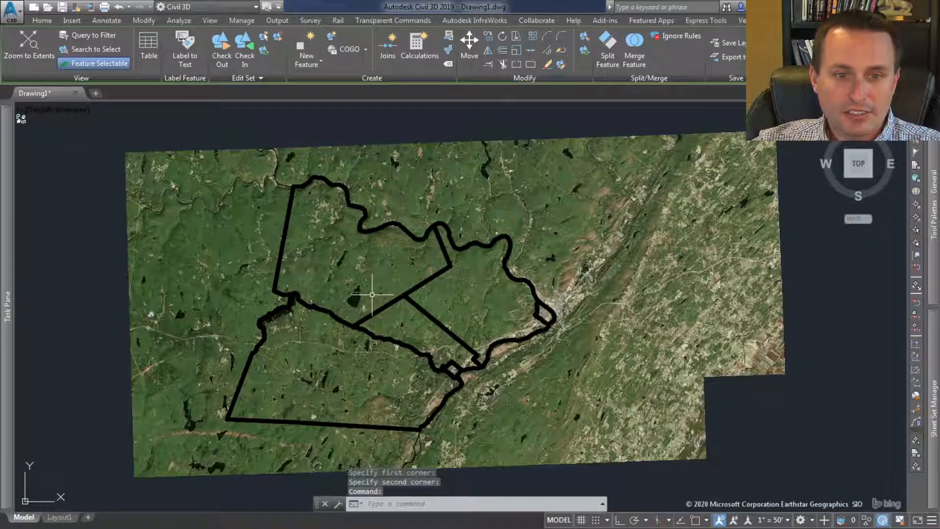
{"action": "scroll", "coordinate": [366, 299], "scroll_direction": "down", "scroll_amount": 2}
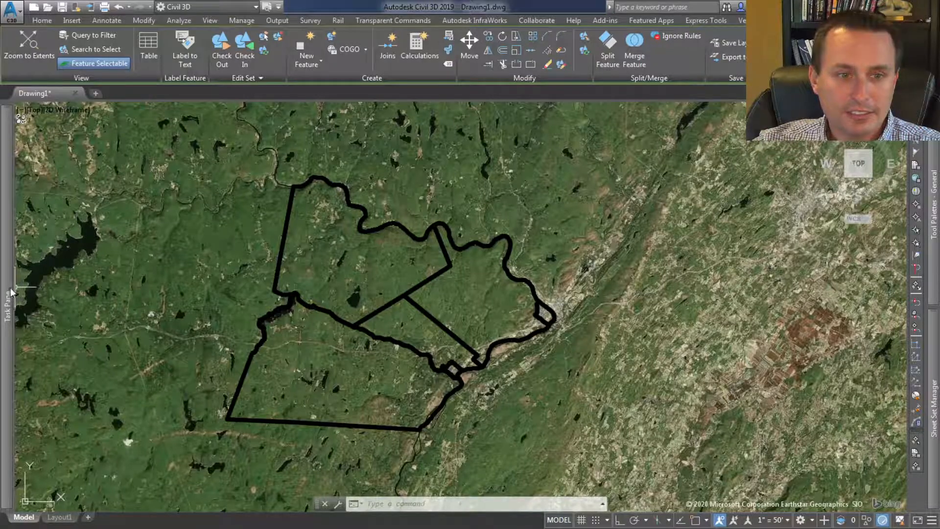
Reopen the filter query of the Municipalities layer and delete its intersecting location condition
{"action": "mouse_move", "coordinate": [9, 293]}
{"action": "right_click", "coordinate": [139, 194]}
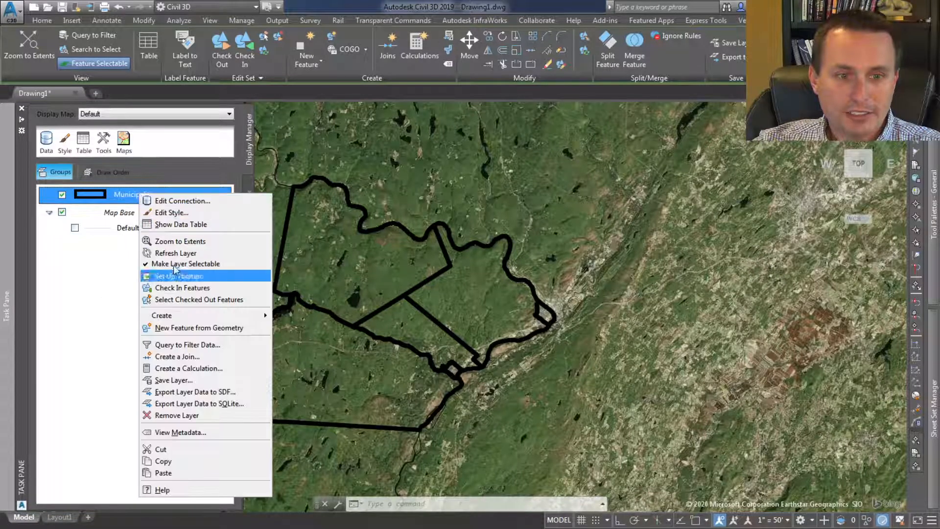
{"action": "left_click", "coordinate": [195, 345]}
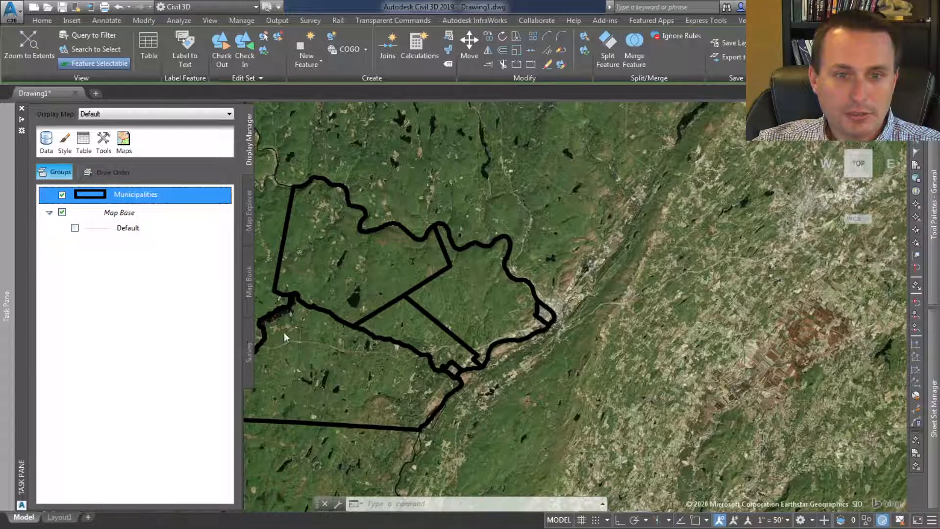
{"action": "left_click_drag", "start_coordinate": [367, 202], "coordinate": [172, 186]}
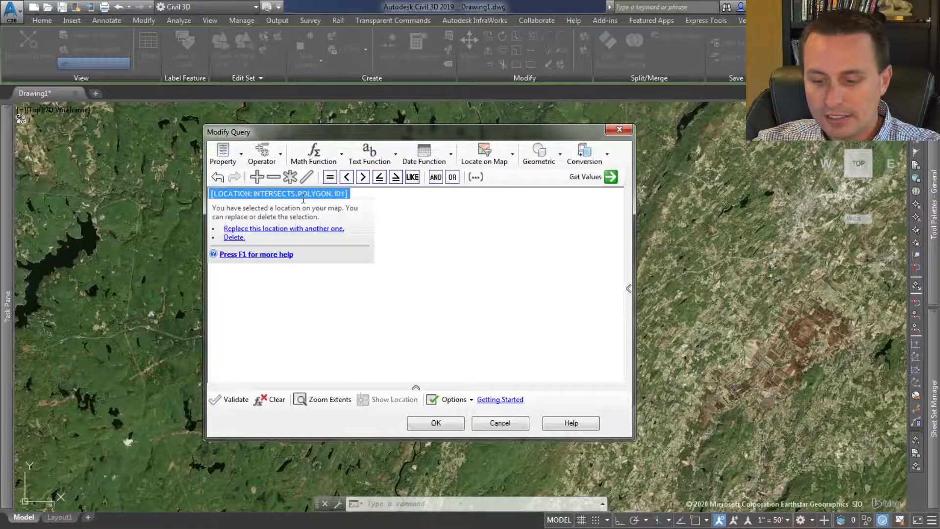
{"action": "left_click_drag", "start_coordinate": [355, 199], "coordinate": [208, 195]}
{"action": "key", "text": "Delete"}
Filter the Municipalities layer to only the features inside a rectangle drawn around the easternmost townships, and apply the query
{"action": "left_click", "coordinate": [488, 160]}
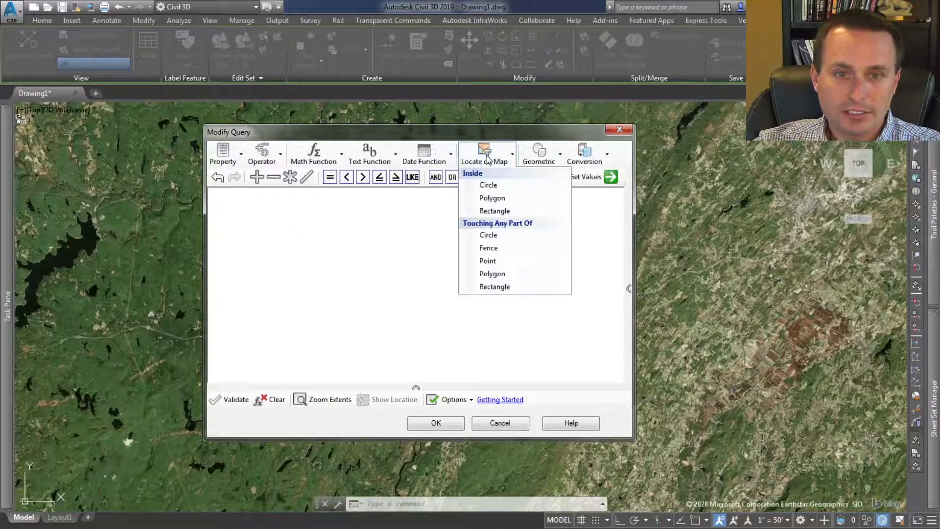
{"action": "left_click", "coordinate": [507, 210]}
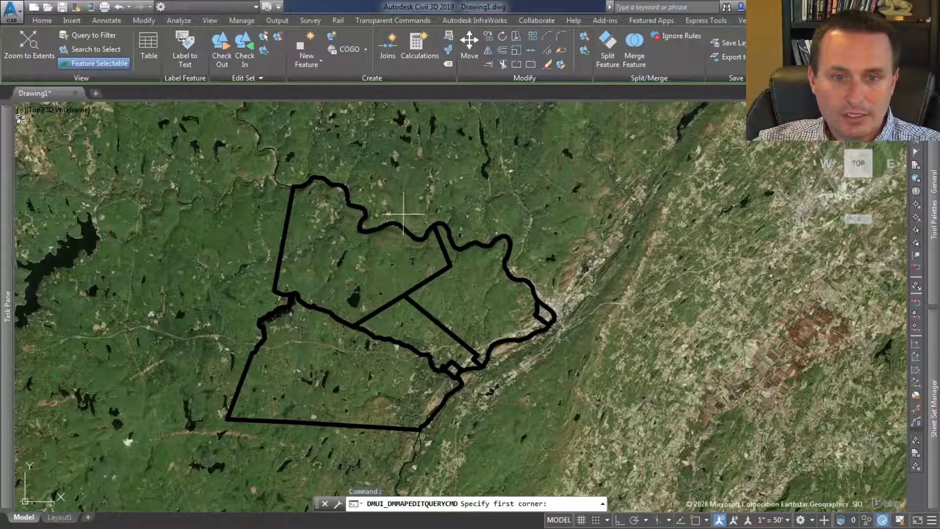
{"action": "left_click", "coordinate": [373, 205]}
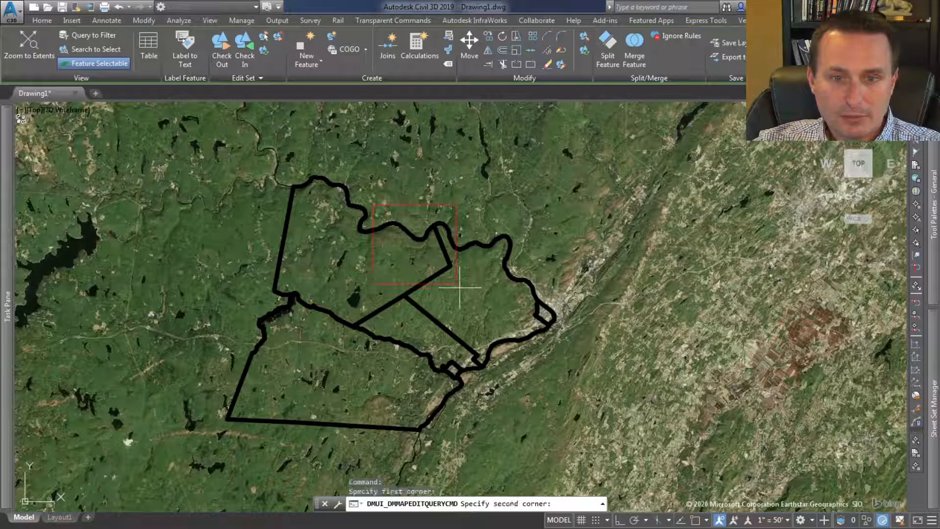
{"action": "left_click", "coordinate": [598, 374]}
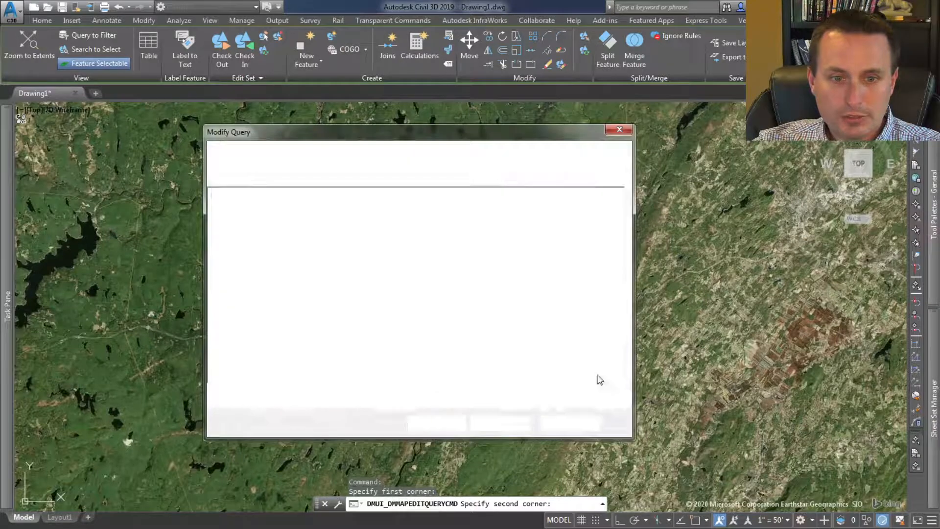
{"action": "left_click", "coordinate": [456, 423]}
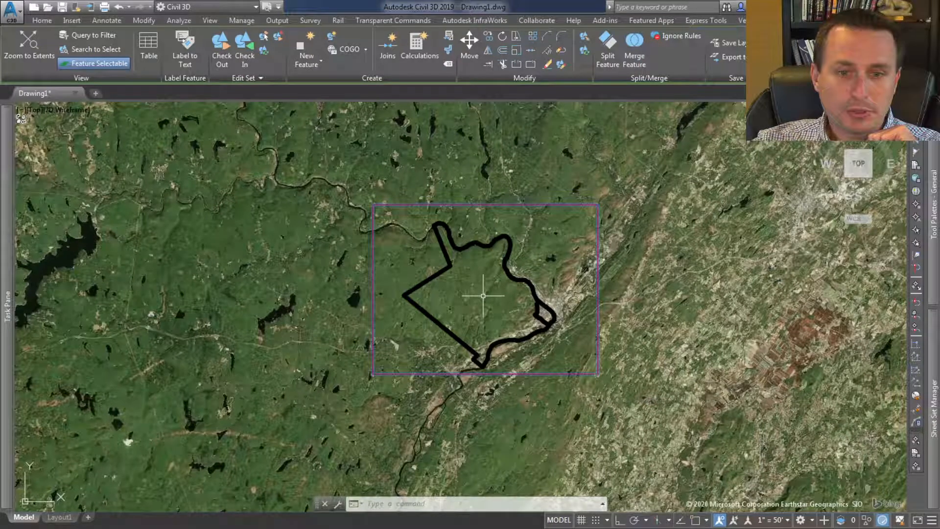
Open the data connections and disconnect the Pike Muni shapefile connection
{"action": "mouse_move", "coordinate": [14, 227]}
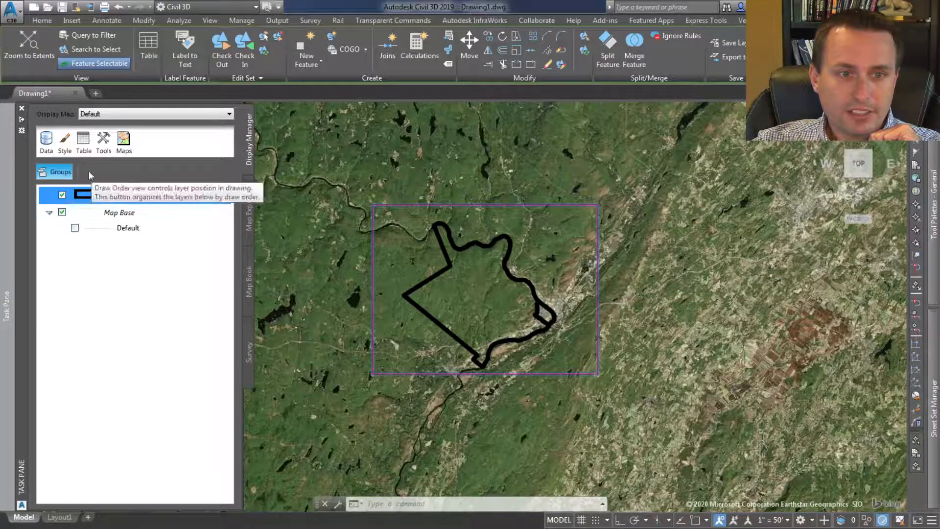
{"action": "left_click", "coordinate": [47, 145]}
{"action": "left_click", "coordinate": [66, 154]}
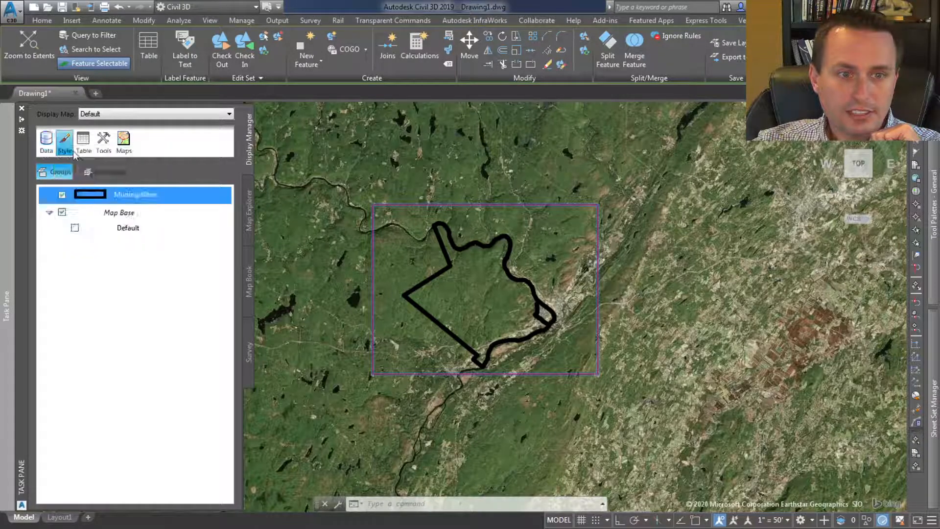
{"action": "left_click", "coordinate": [94, 244]}
{"action": "right_click", "coordinate": [96, 244]}
{"action": "left_click", "coordinate": [132, 252]}
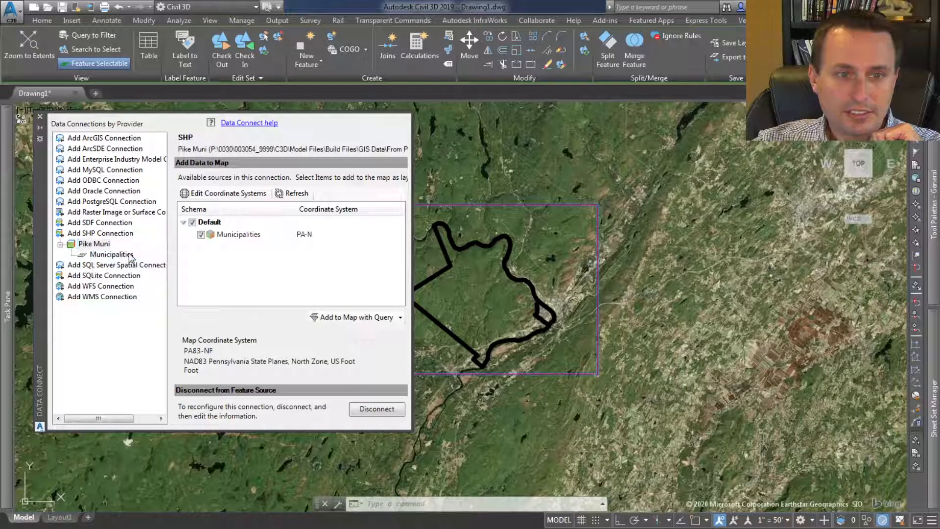
Delete the Pike Muni connection together with its dependent Municipalities layer, then regenerate the whole drawing to clear the query rectangle
{"action": "right_click", "coordinate": [94, 244]}
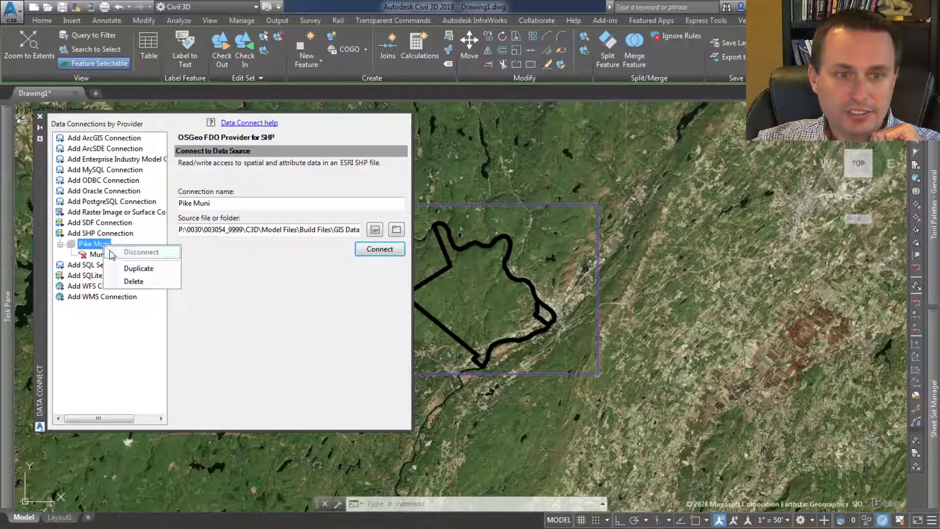
{"action": "left_click", "coordinate": [136, 281]}
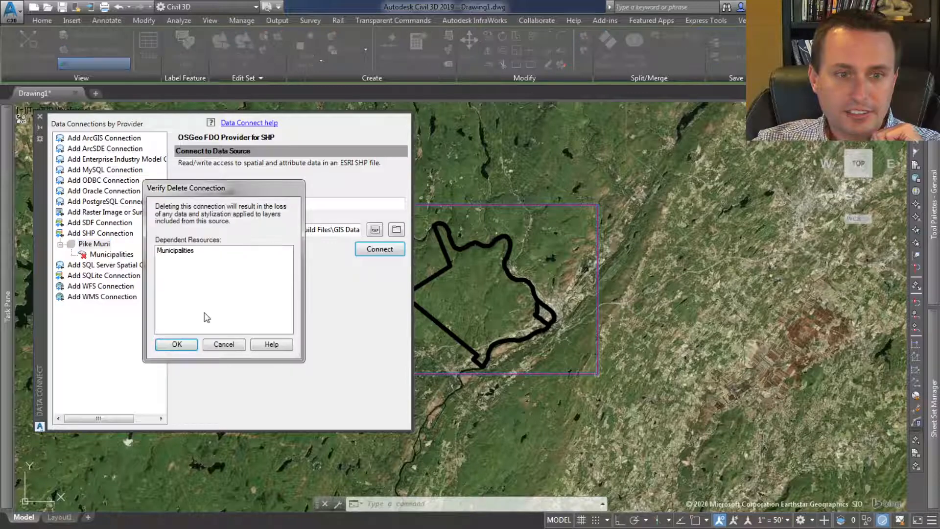
{"action": "double_click", "coordinate": [180, 253]}
{"action": "left_click_drag", "start_coordinate": [204, 194], "coordinate": [253, 246]}
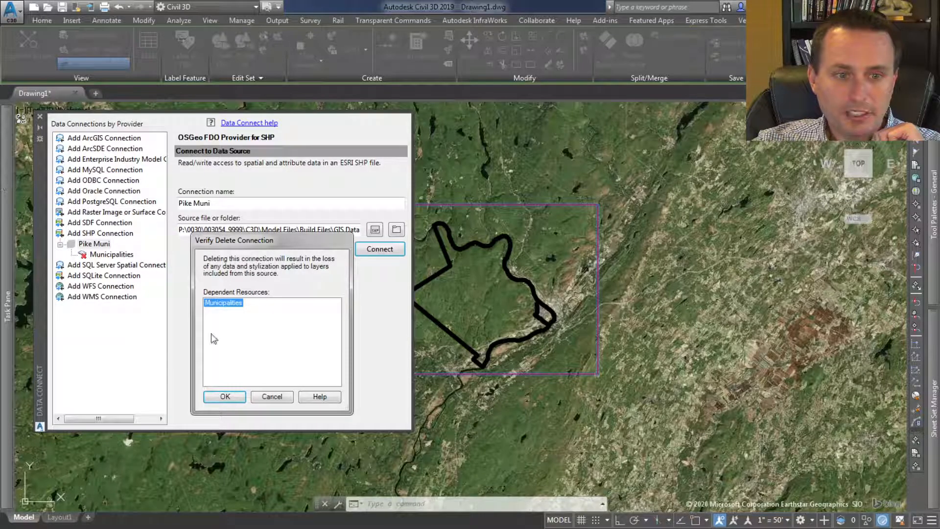
{"action": "left_click", "coordinate": [224, 396]}
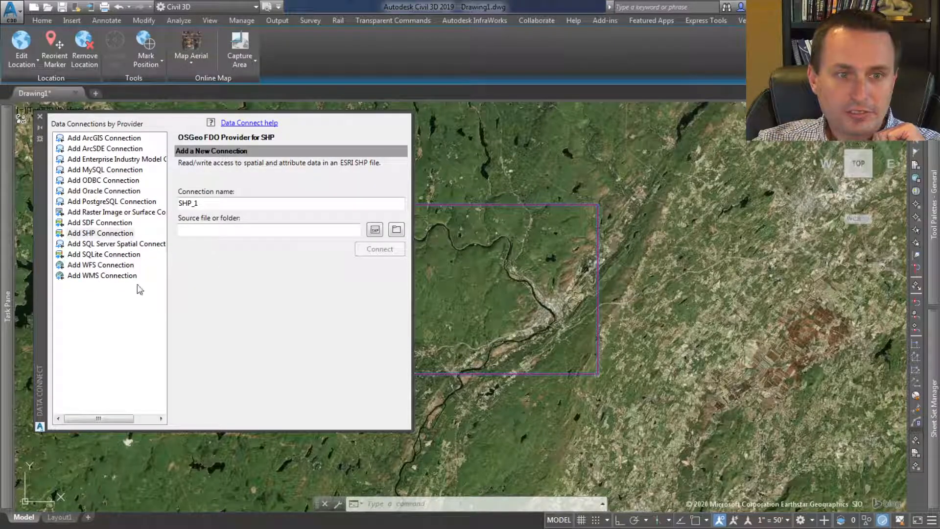
{"action": "left_click", "coordinate": [40, 117]}
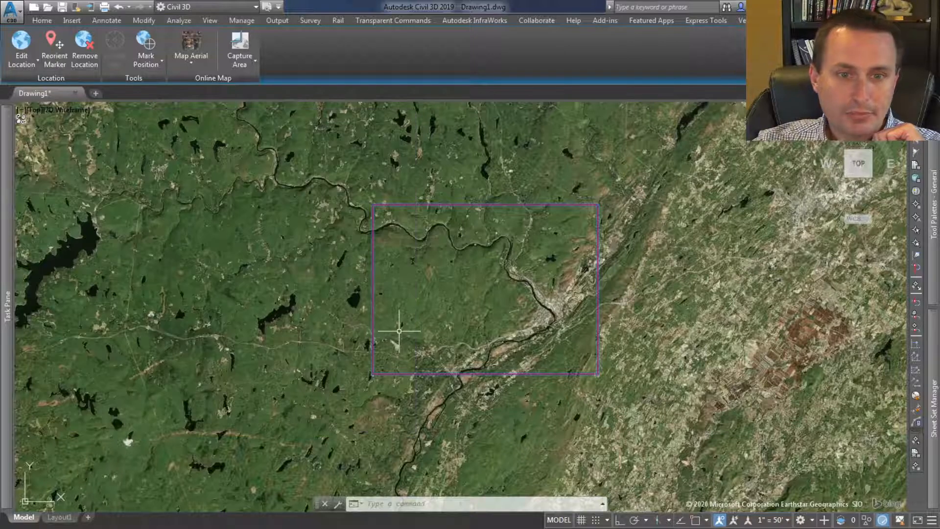
{"action": "type", "text": "rea"}
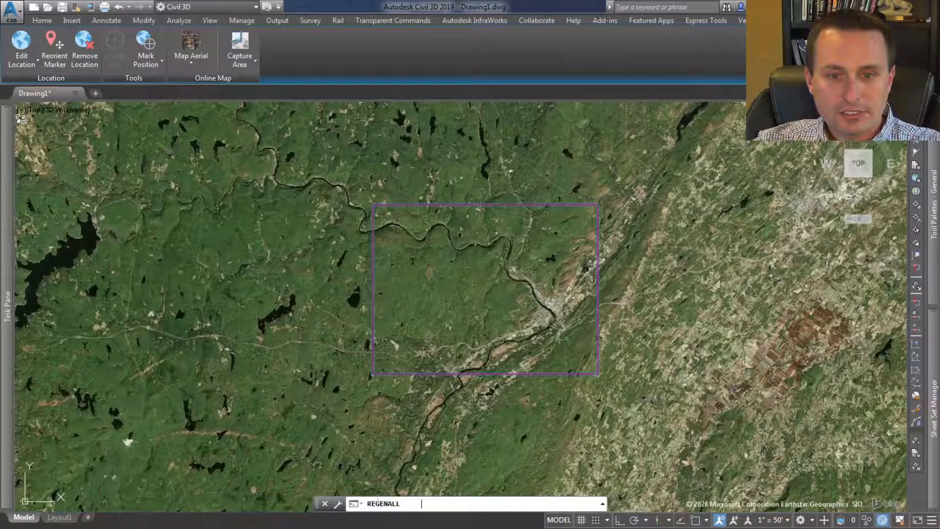
{"action": "key", "text": "Return"}
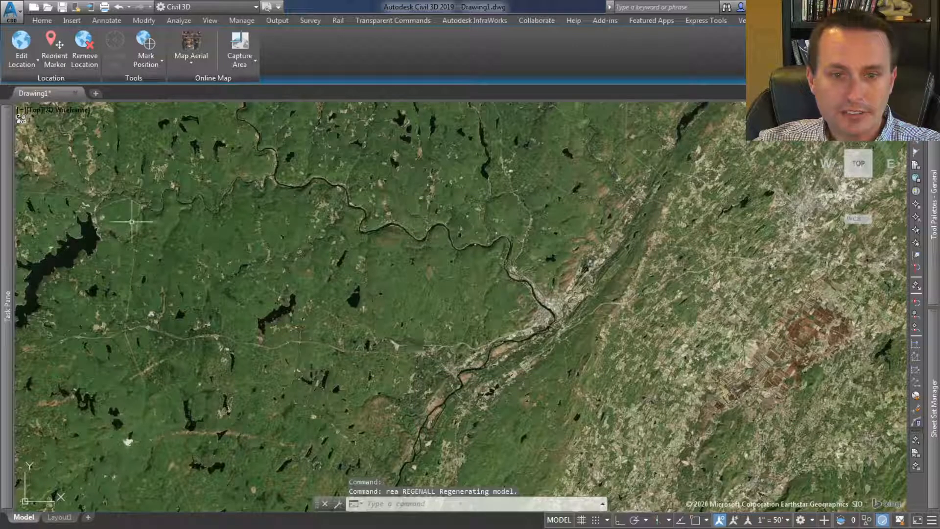
Show the current drawing's contents in Map Explorer
{"action": "mouse_move", "coordinate": [7, 240]}
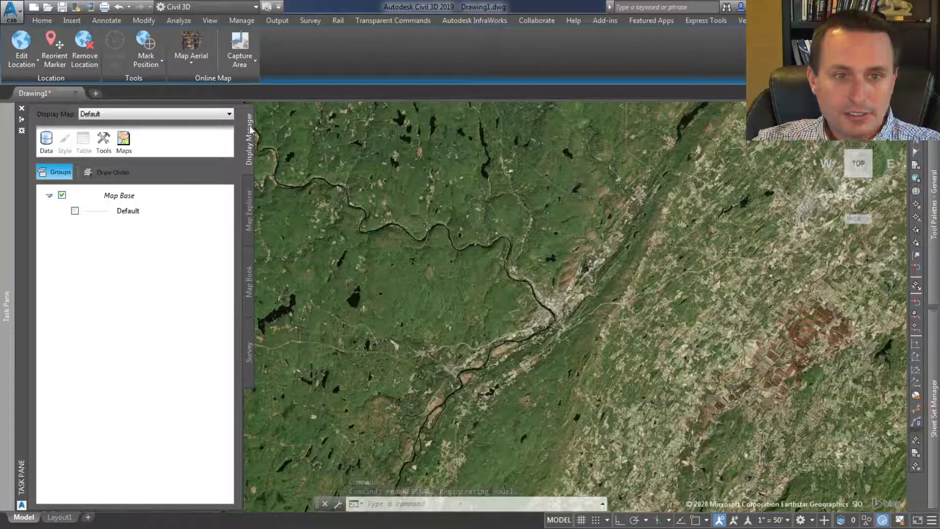
{"action": "left_click", "coordinate": [246, 212]}
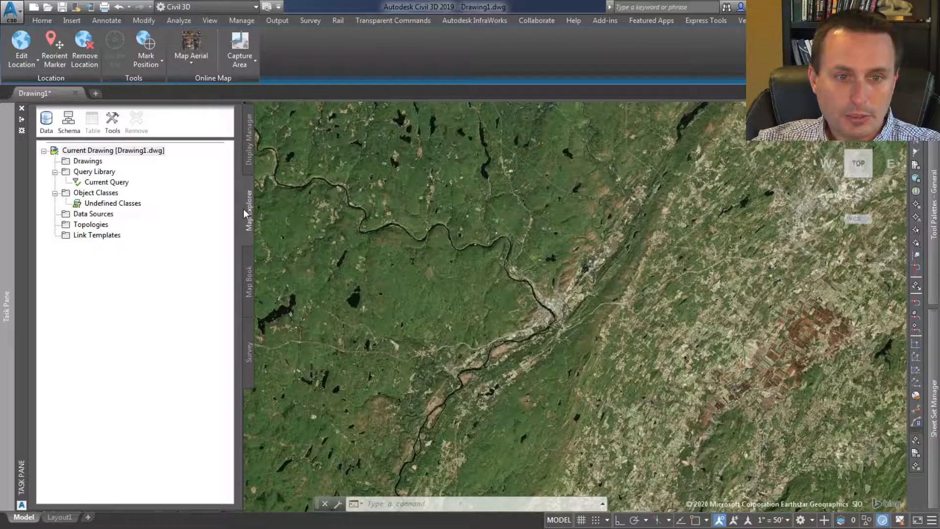